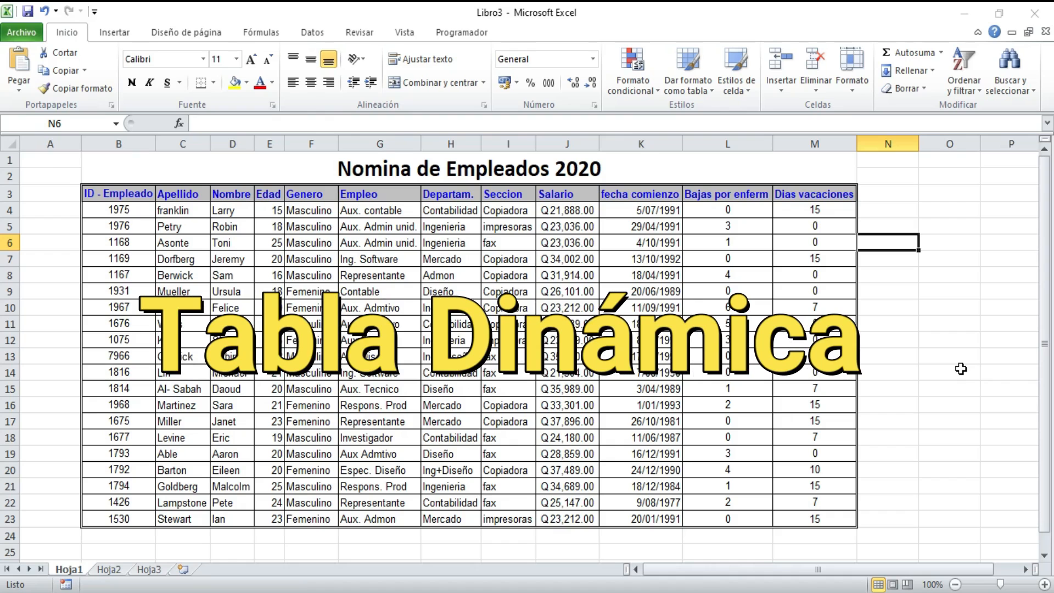
# Step: Start creating a pivot table from the Nomina de Empleados 2020 data
pyautogui.click(122, 35)
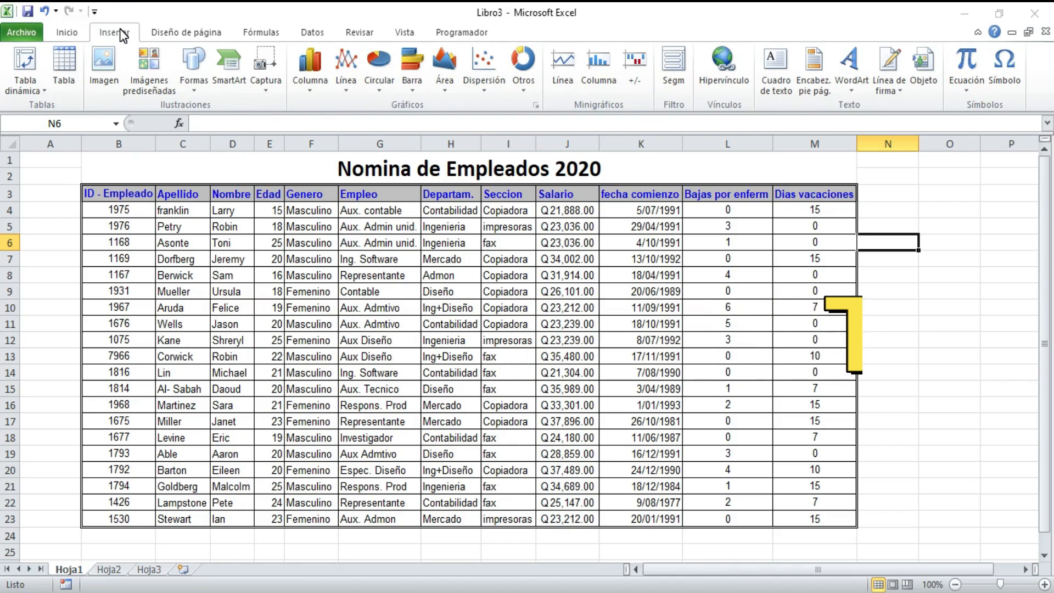
pyautogui.click(24, 60)
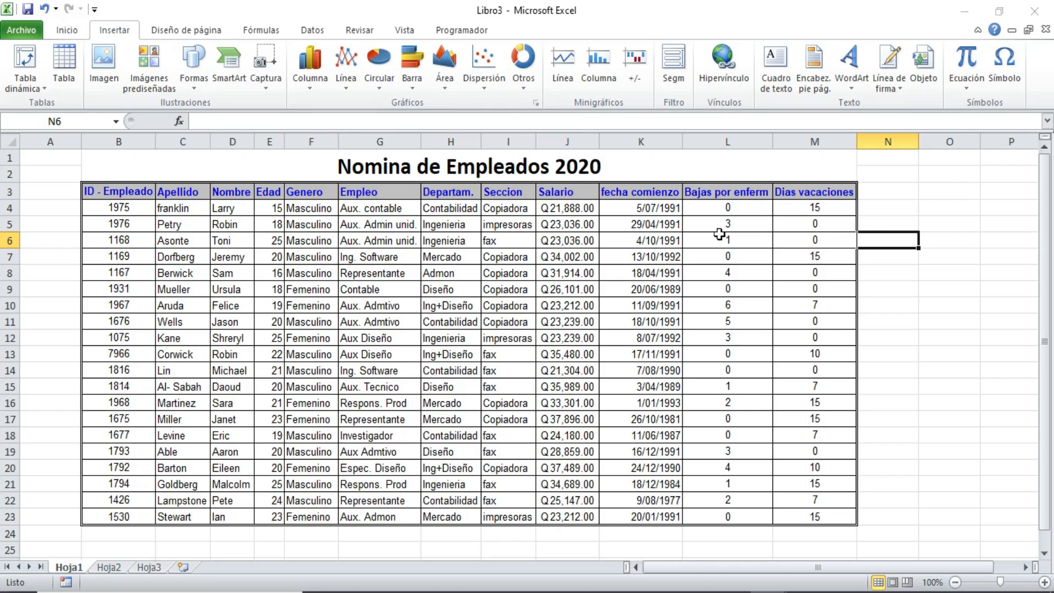
pyautogui.click(931, 293)
pyautogui.moveTo(112, 196); pyautogui.dragTo(806, 510)
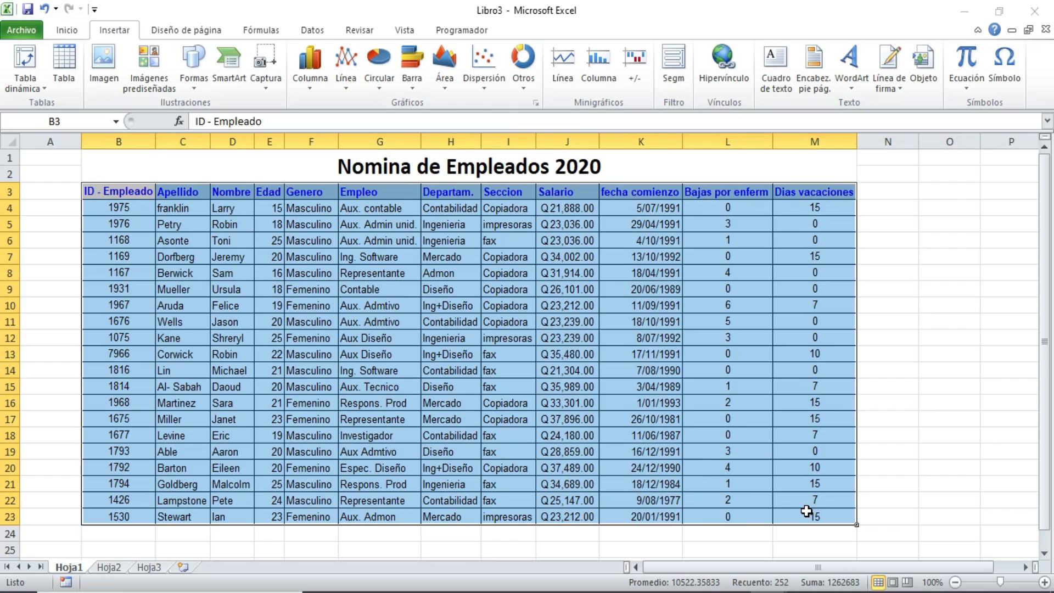
pyautogui.click(128, 207)
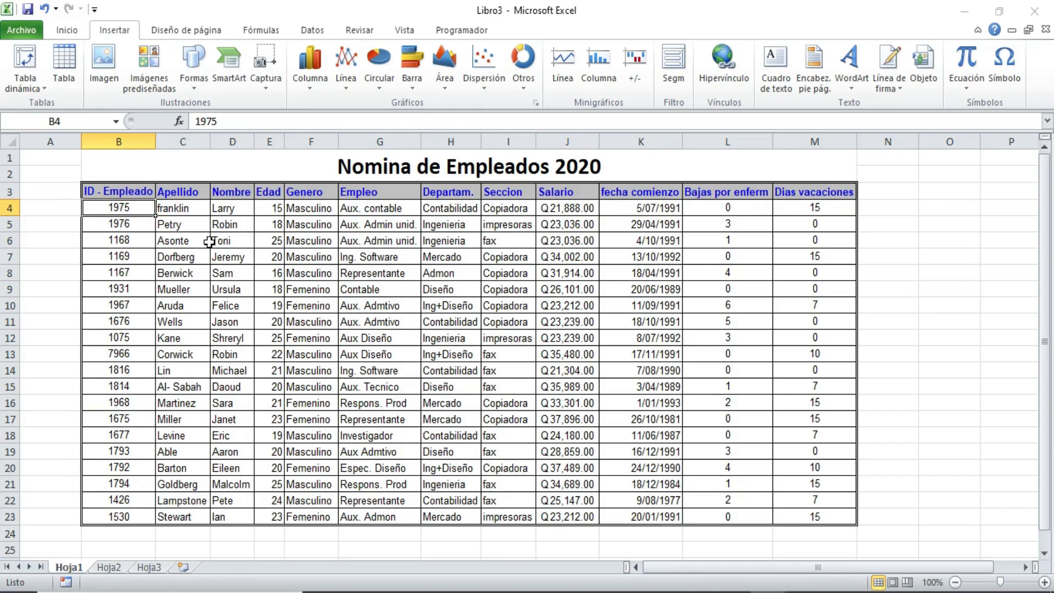
pyautogui.click(37, 81)
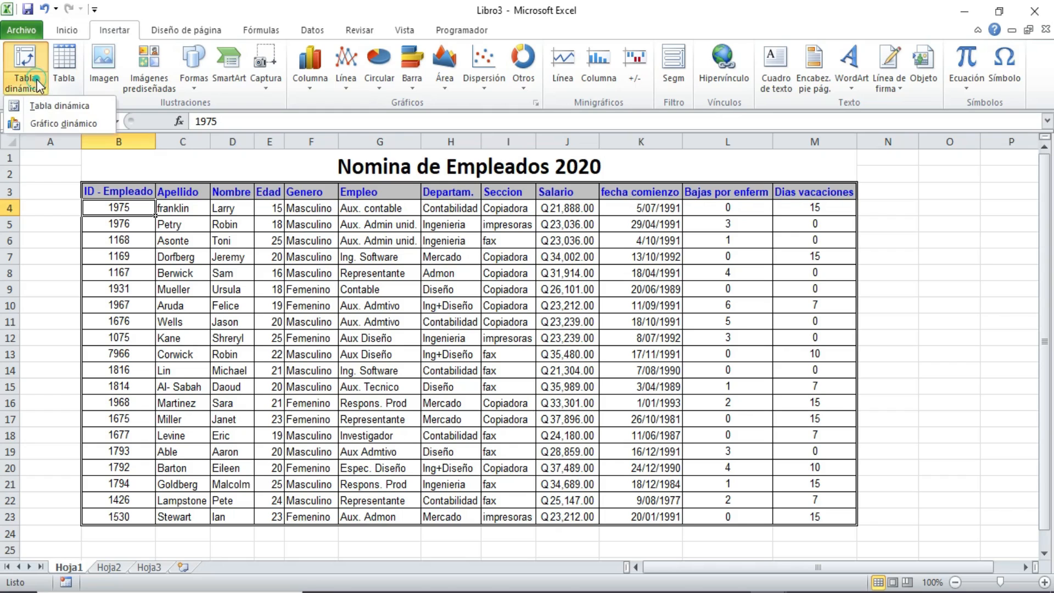
pyautogui.click(78, 106)
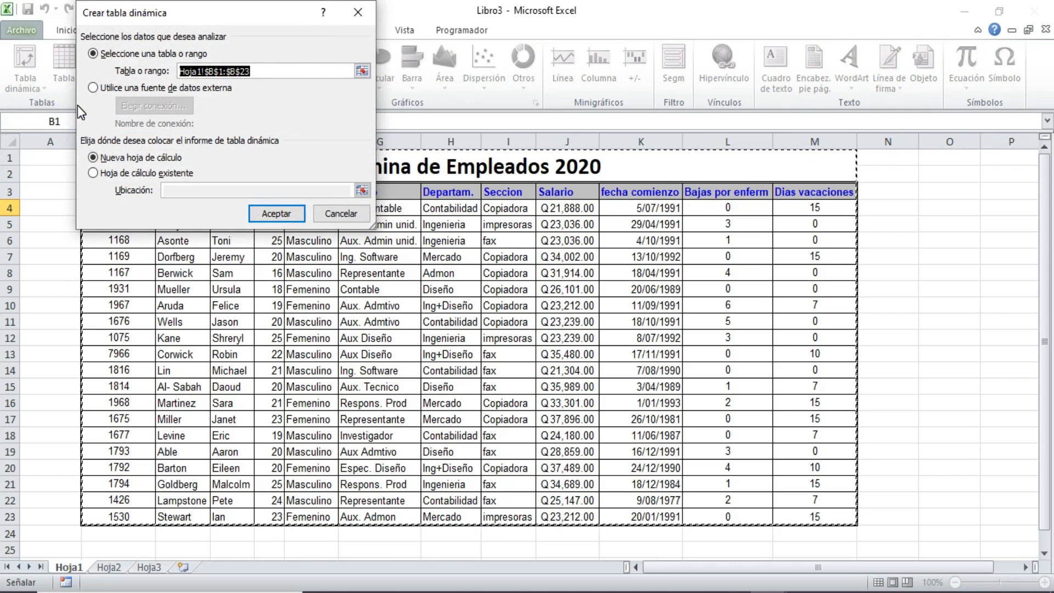
# Step: Choose an existing worksheet as the pivot table's destination and clear the proposed location
pyautogui.click(92, 173)
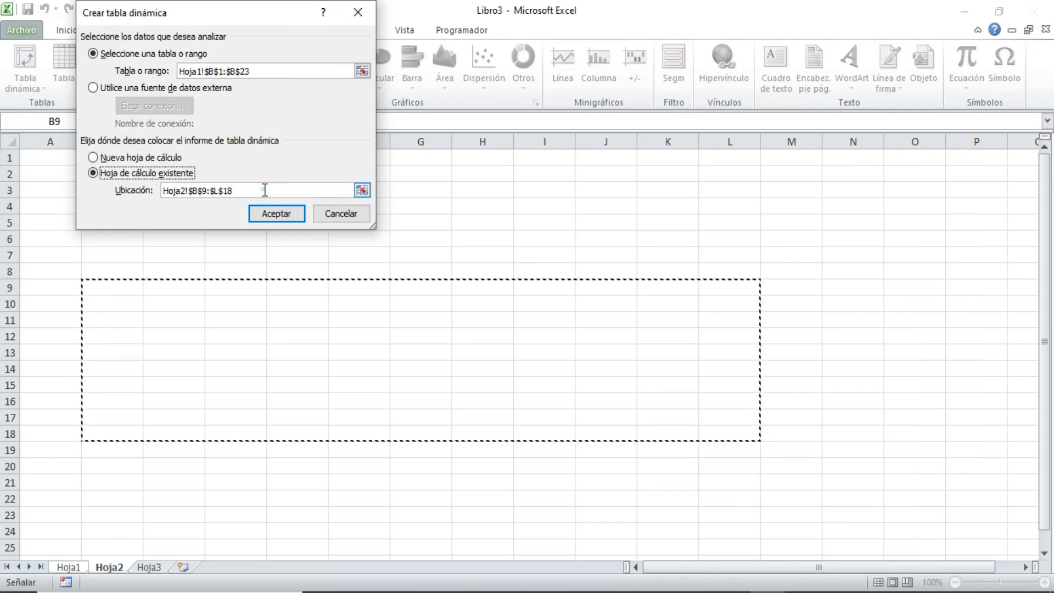
pyautogui.click(264, 190)
pyautogui.press('BackSpace')
pyautogui.press('BackSpace')
pyautogui.press('BackSpace')
pyautogui.press('BackSpace')
pyautogui.press('BackSpace')
pyautogui.press('BackSpace')
pyautogui.press('BackSpace')
pyautogui.press('BackSpace')
pyautogui.press('BackSpace')
pyautogui.press('BackSpace')
pyautogui.press('BackSpace')
pyautogui.press('BackSpace')
pyautogui.press('BackSpace')
pyautogui.press('BackSpace')
pyautogui.press('BackSpace')
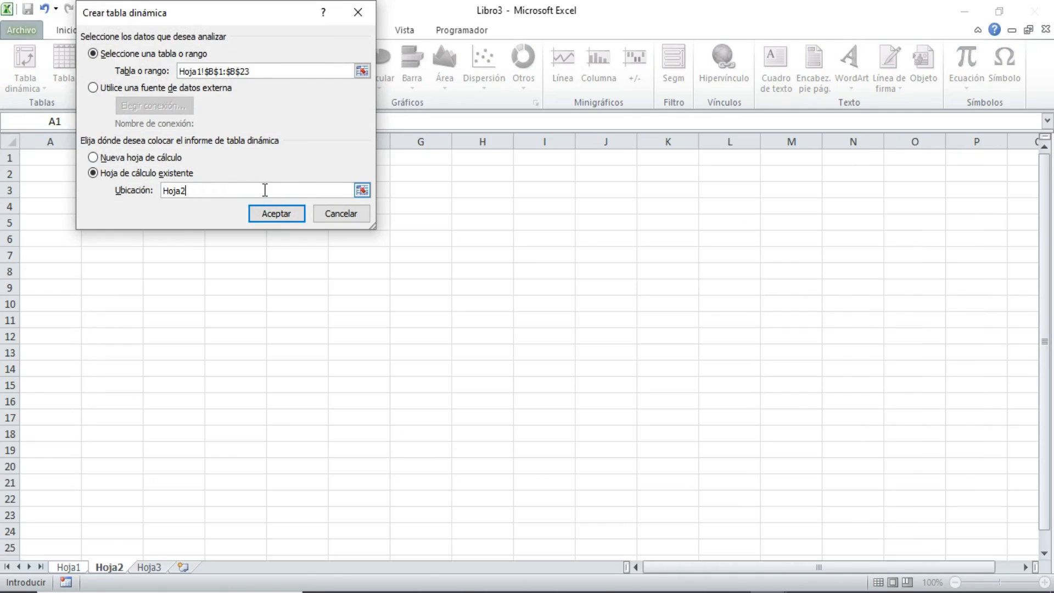
# Step: Create the pivot table on a new worksheet and check its fields against the base de datos sheet
pyautogui.click(95, 158)
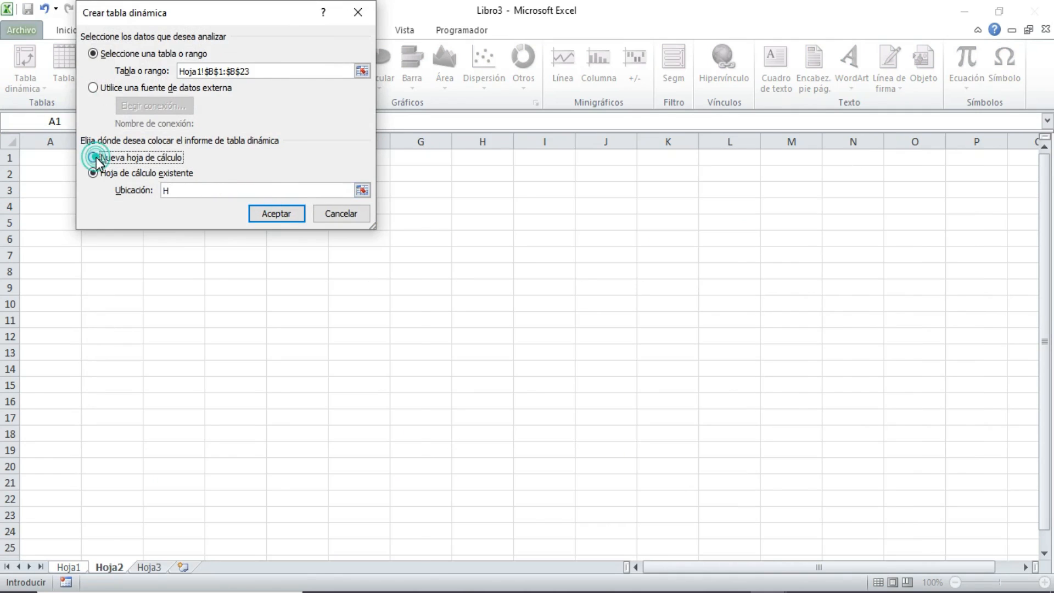
pyautogui.click(289, 215)
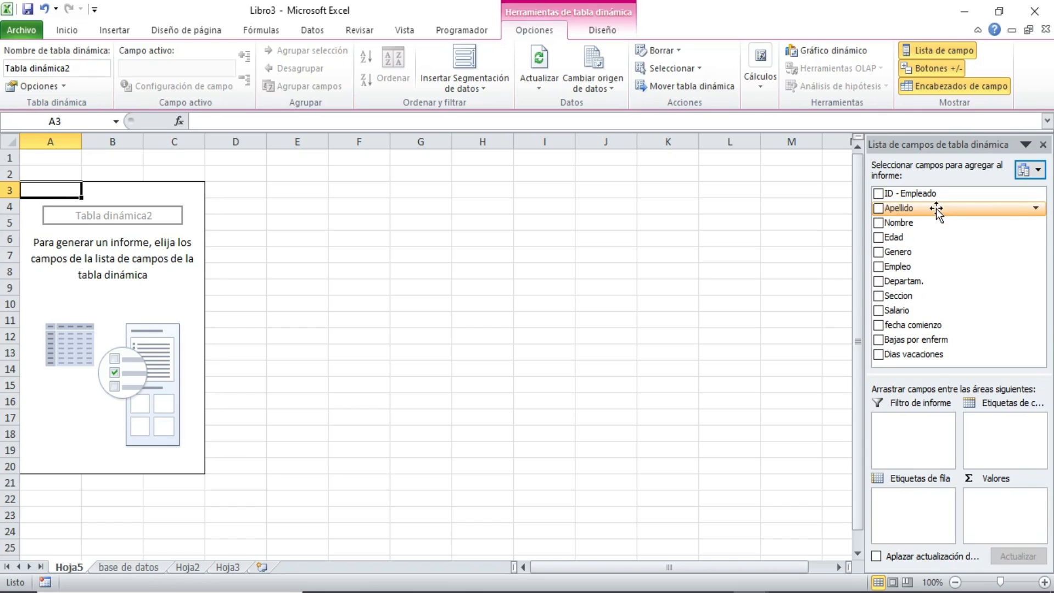
pyautogui.moveTo(922, 193); pyautogui.dragTo(922, 193)
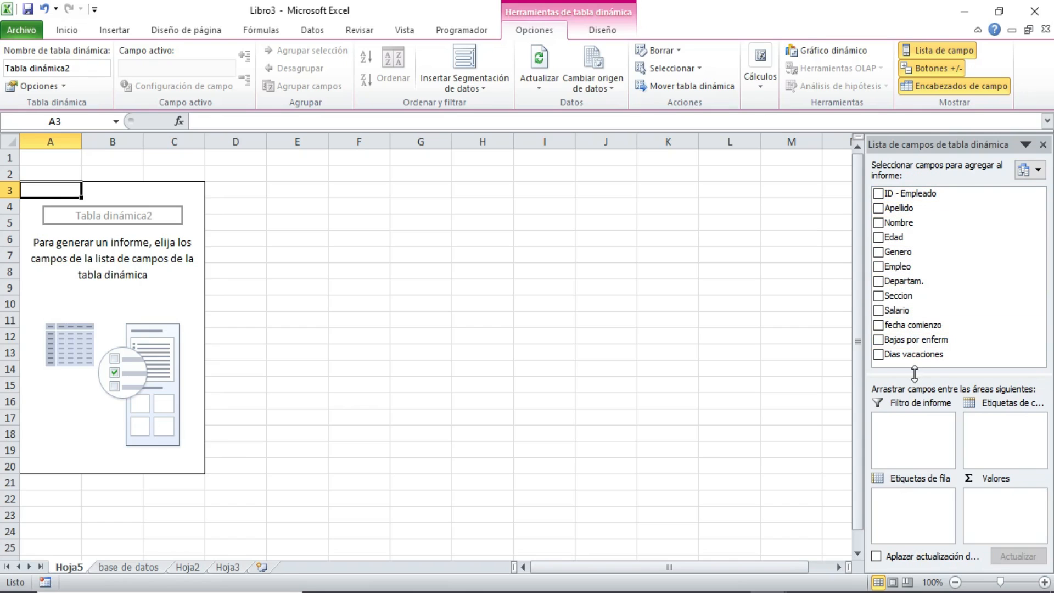
pyautogui.click(128, 566)
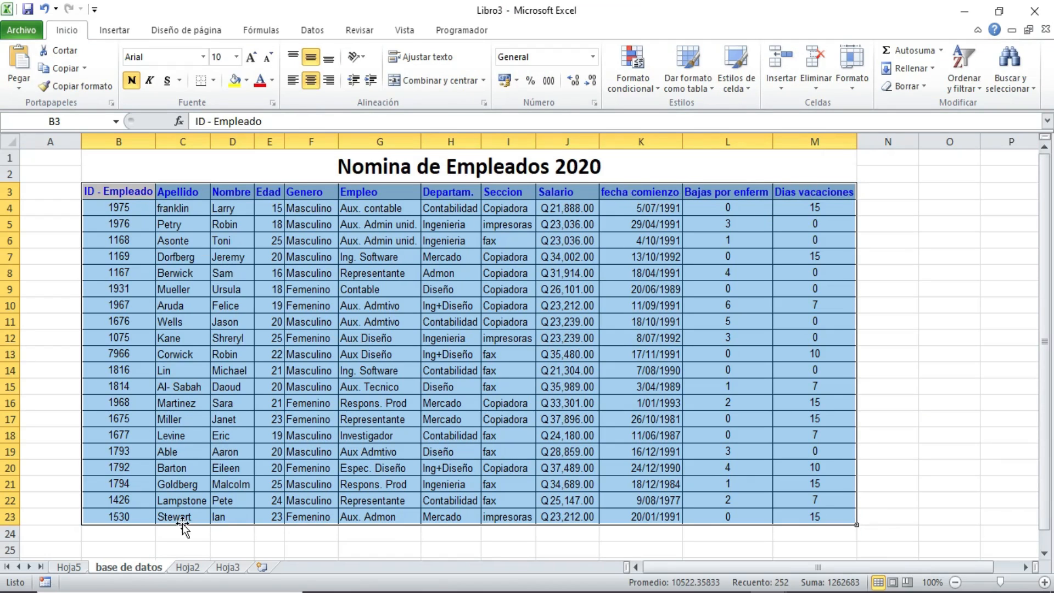
pyautogui.click(69, 567)
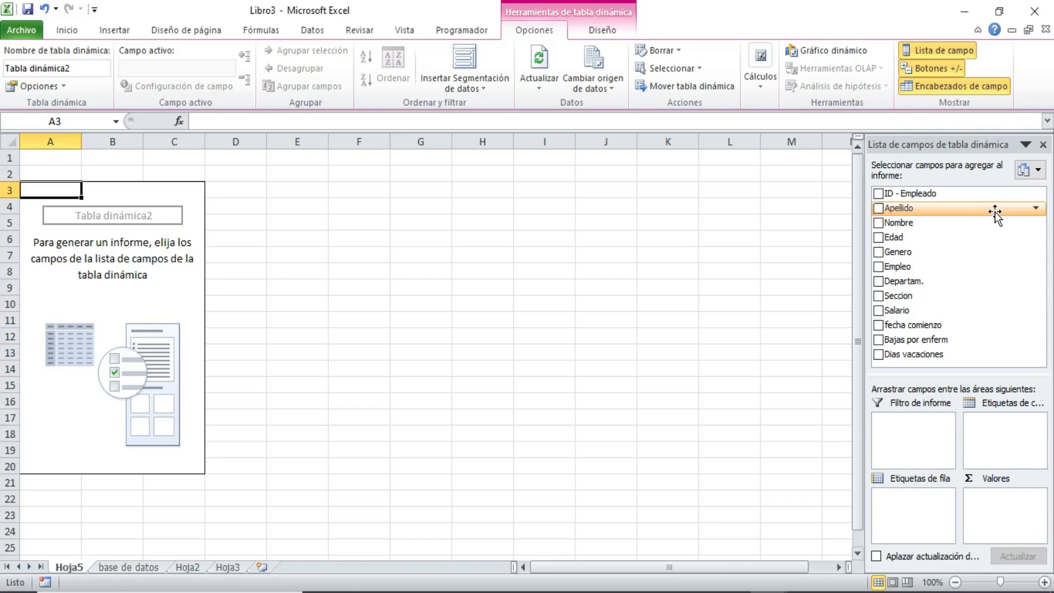
# Step: Add the Nombre field and, below it, the Apellido field as column labels of the pivot table
pyautogui.moveTo(909, 222); pyautogui.dragTo(1003, 432)
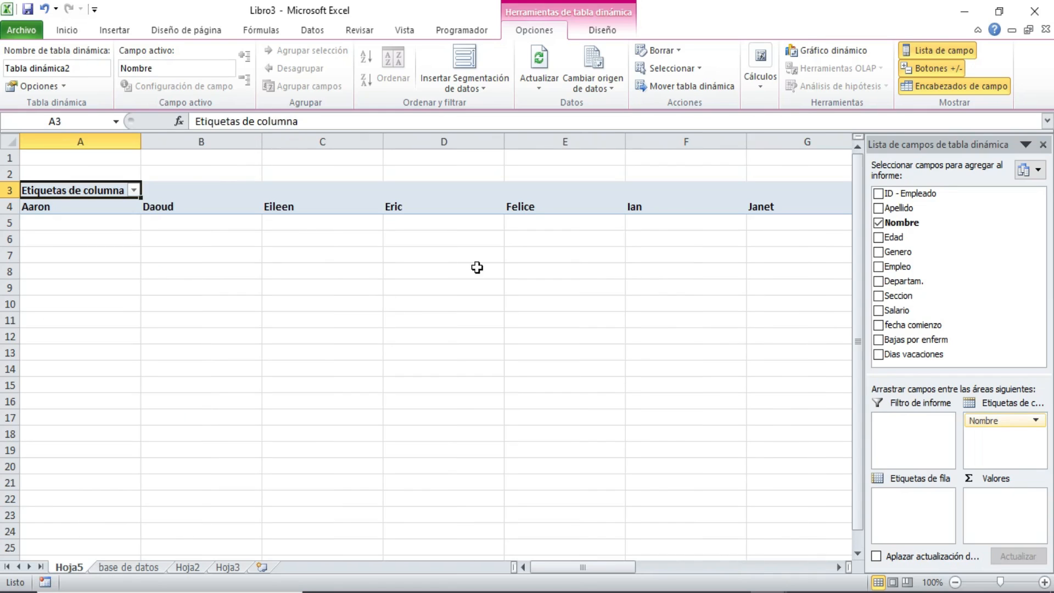
pyautogui.moveTo(614, 567); pyautogui.dragTo(479, 579)
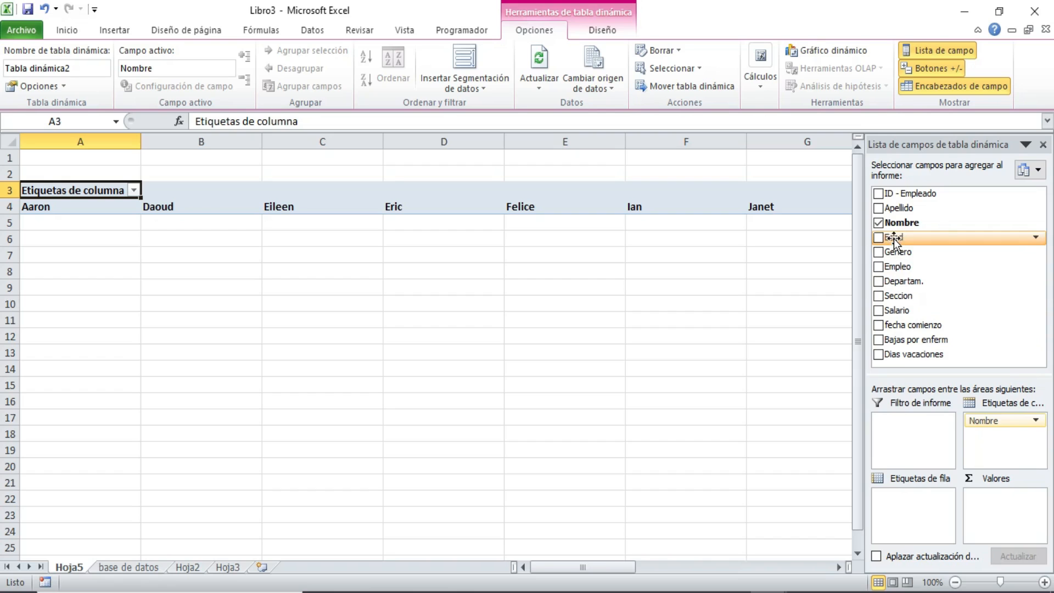
pyautogui.moveTo(898, 207); pyautogui.dragTo(991, 438)
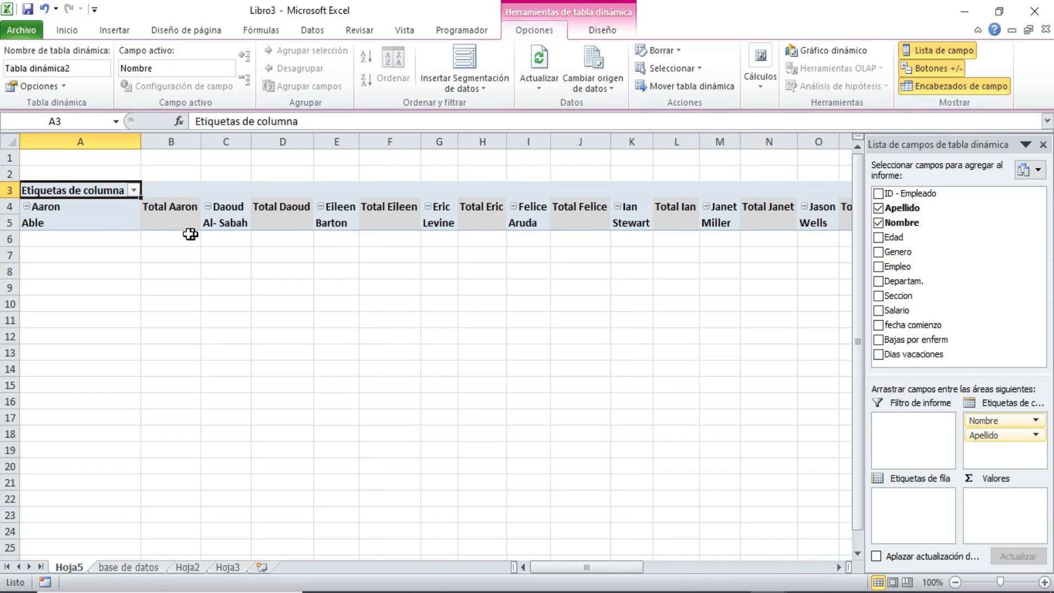
pyautogui.click(174, 241)
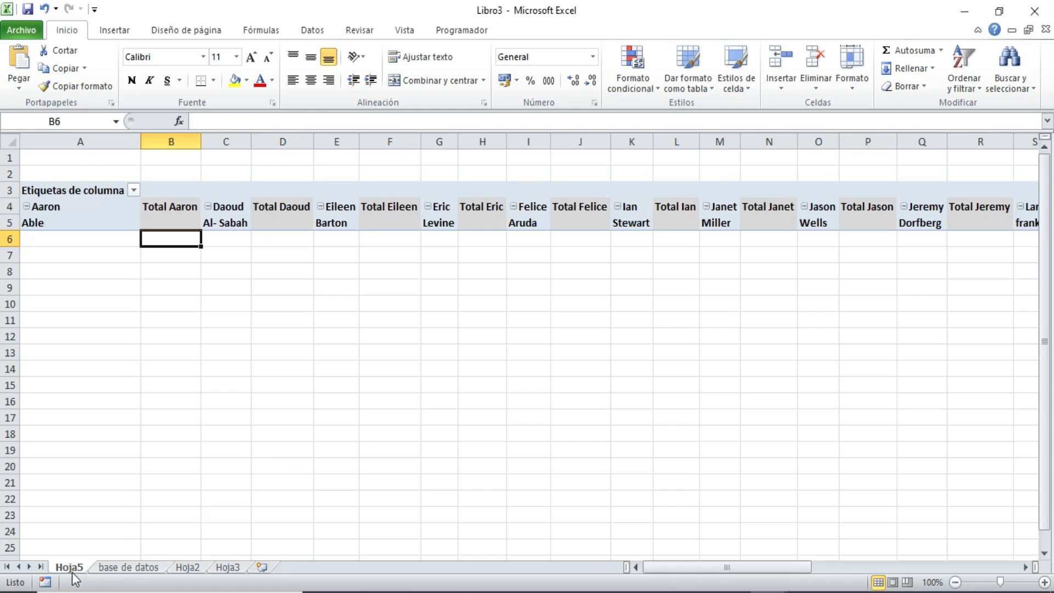
pyautogui.click(119, 205)
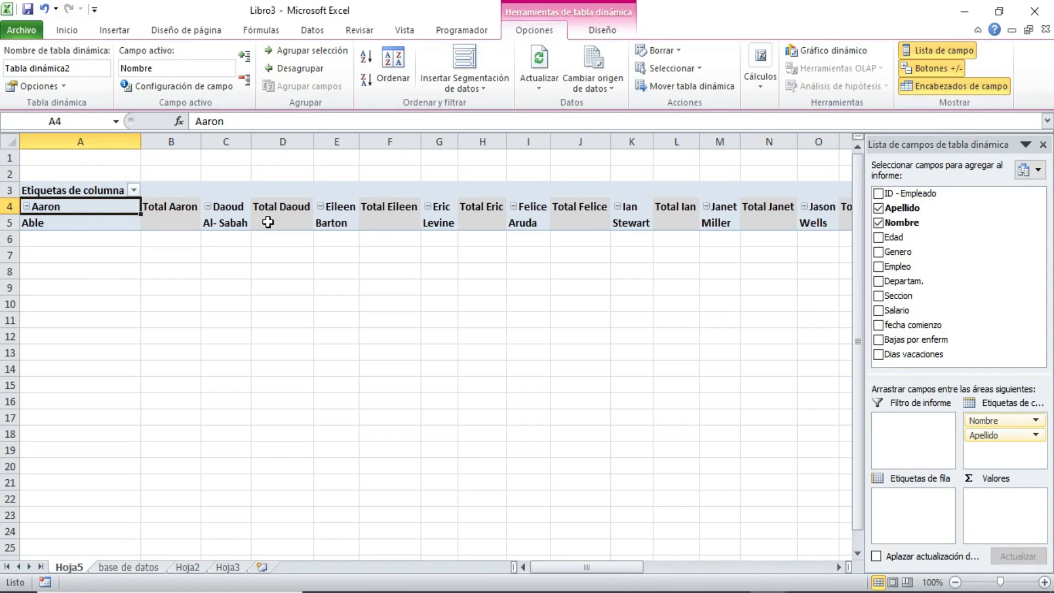
# Step: Add Dias vacaciones to the pivot table's values and remove Apellido from the column labels
pyautogui.moveTo(922, 354); pyautogui.dragTo(969, 480)
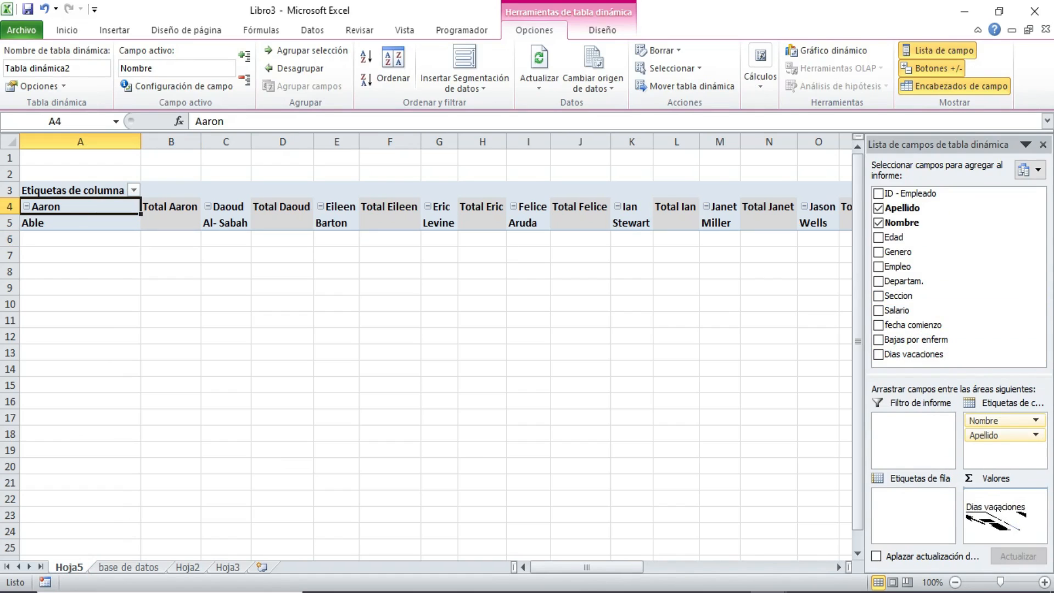
pyautogui.moveTo(993, 508); pyautogui.dragTo(999, 513)
pyautogui.moveTo(990, 435); pyautogui.dragTo(949, 244)
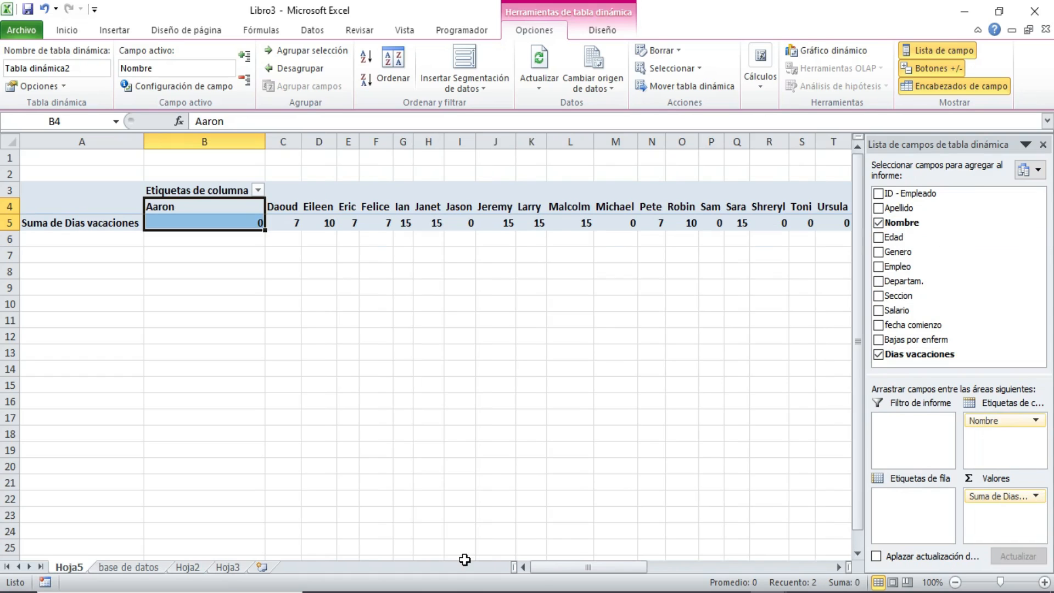
# Step: Review the vacation days of each employee across row 5 of the pivot table
pyautogui.moveTo(538, 571)
pyautogui.mouseDown()
pyautogui.moveTo(555, 571)
pyautogui.moveTo(530, 568)
pyautogui.mouseUp()
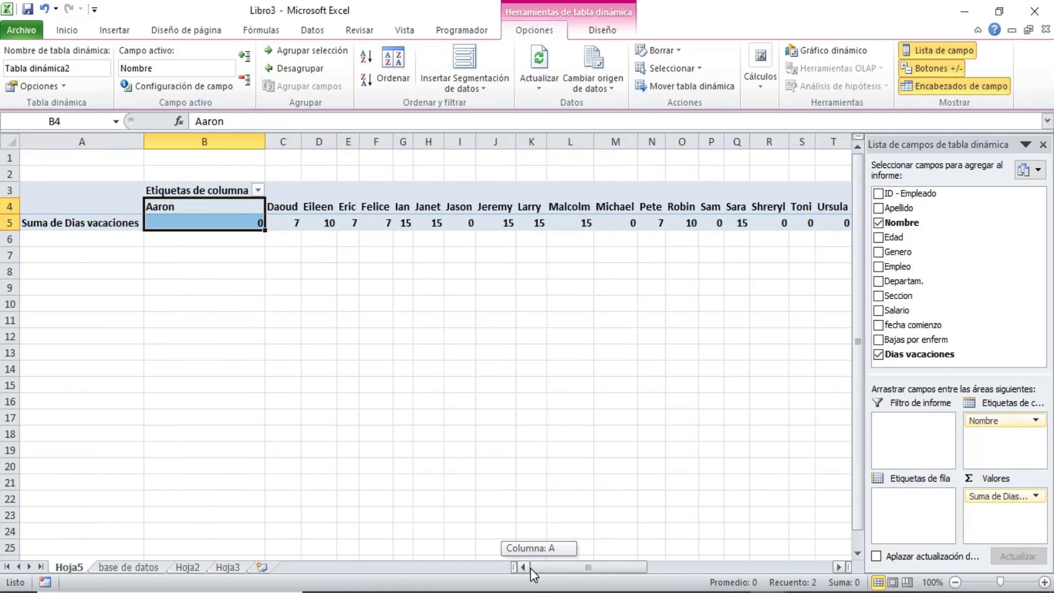
pyautogui.click(242, 222)
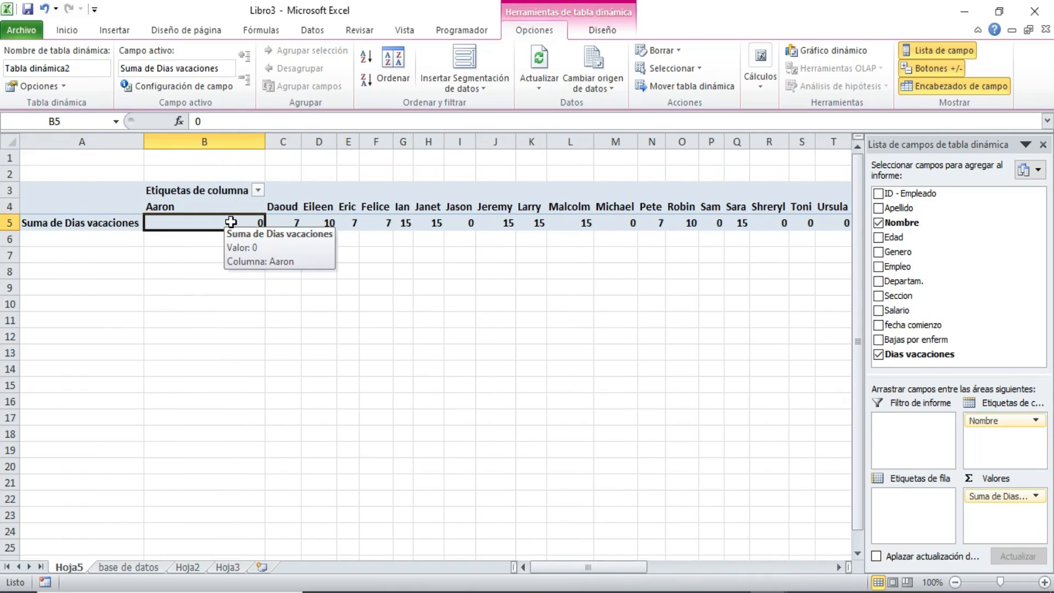
pyautogui.press('Right')
pyautogui.press('Right')
pyautogui.press('Right')
pyautogui.press('Right')
pyautogui.press('Right')
pyautogui.press('Right')
pyautogui.press('Right')
pyautogui.press('Right')
pyautogui.press('Right')
pyautogui.press('Right')
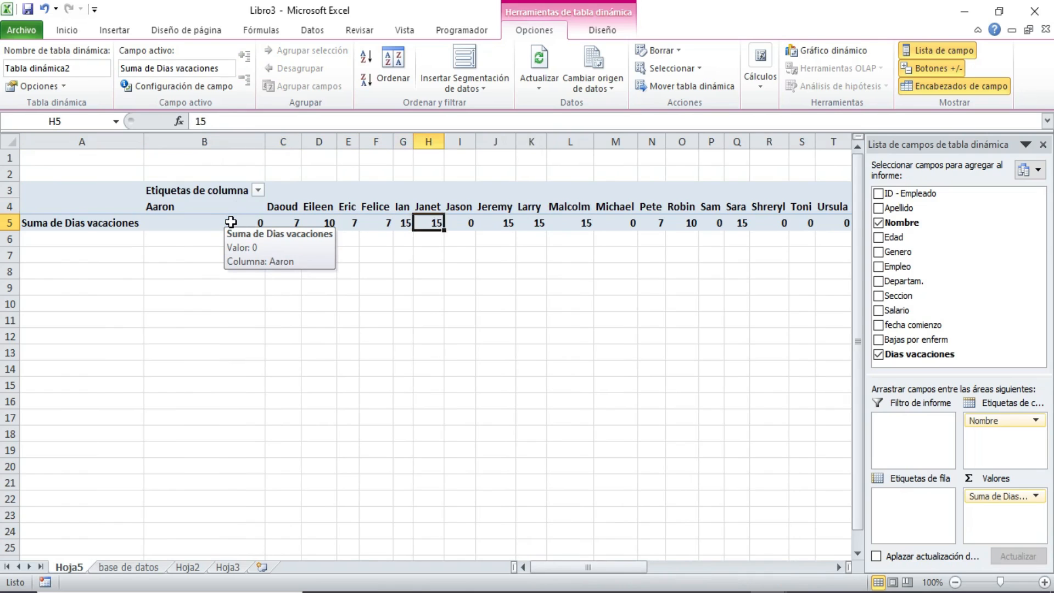
pyautogui.press('Right')
pyautogui.press('Left')
pyautogui.press('Right')
pyautogui.press('Right')
pyautogui.press('Right')
pyautogui.press('Right')
pyautogui.press('Right')
pyautogui.press('Right')
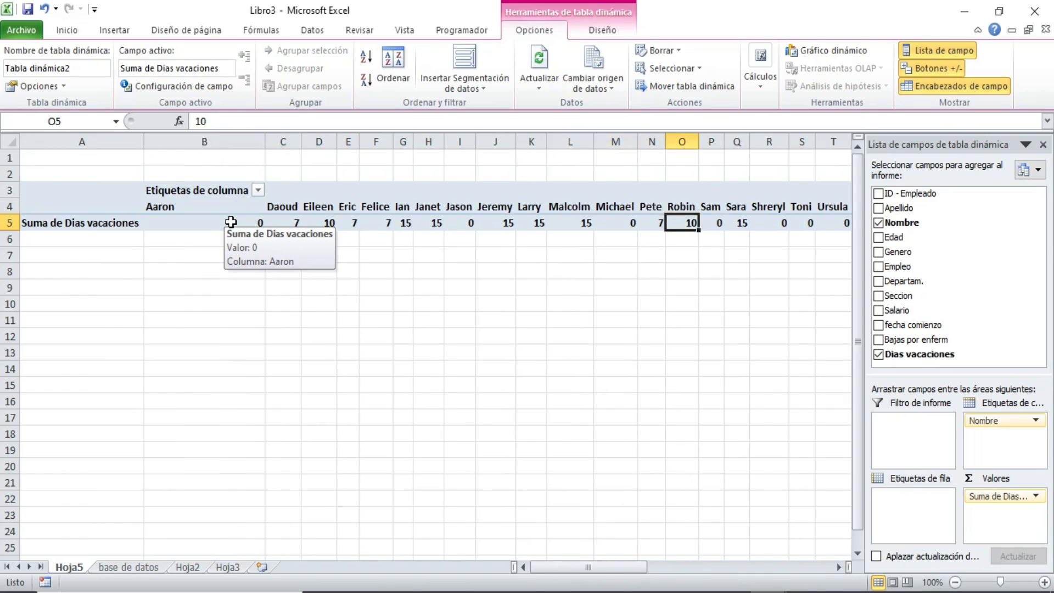
pyautogui.press('Right')
pyautogui.press('Right')
pyautogui.press('Right')
pyautogui.press('Right')
pyautogui.press('Left')
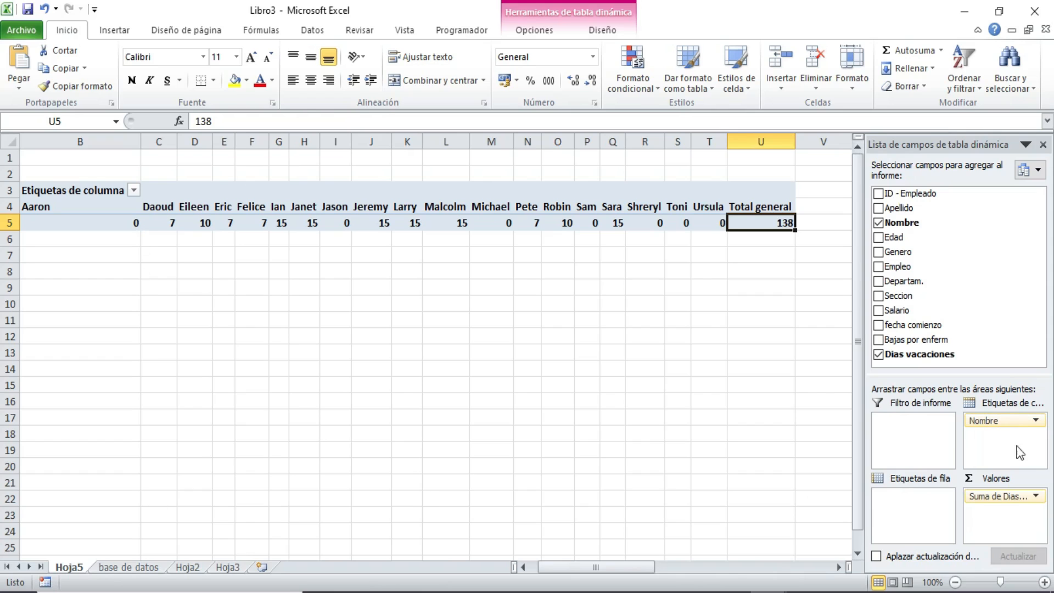
# Step: Move the Nombre field from the column labels to the row labels
pyautogui.moveTo(1002, 422); pyautogui.dragTo(911, 514)
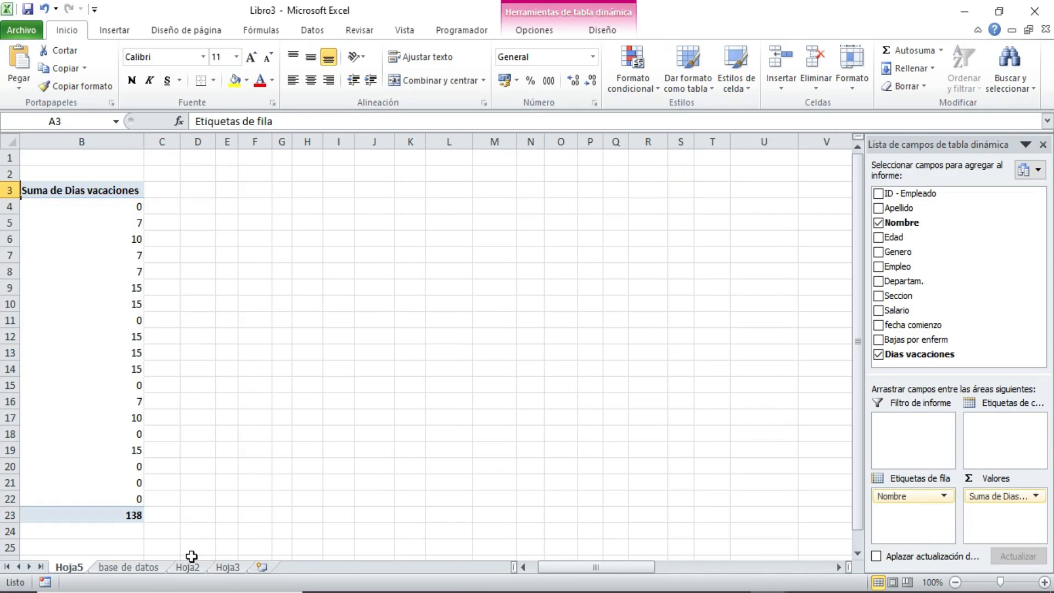
pyautogui.moveTo(574, 572); pyautogui.dragTo(567, 572)
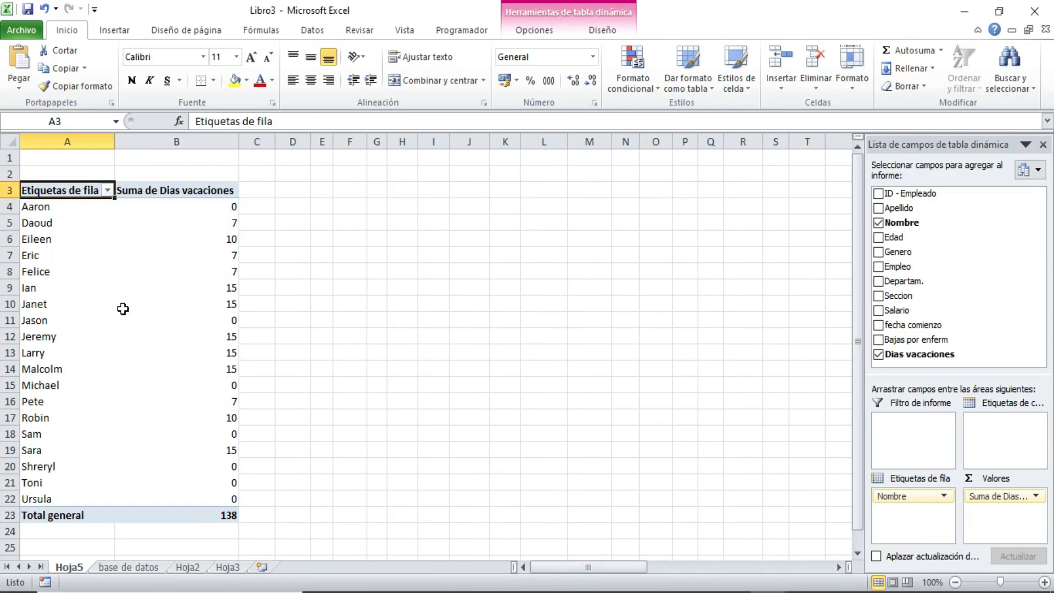
# Step: Narrow the Suma de Dias vacaciones column, review its values and autofit the column width to its contents
pyautogui.moveTo(239, 141); pyautogui.dragTo(179, 142)
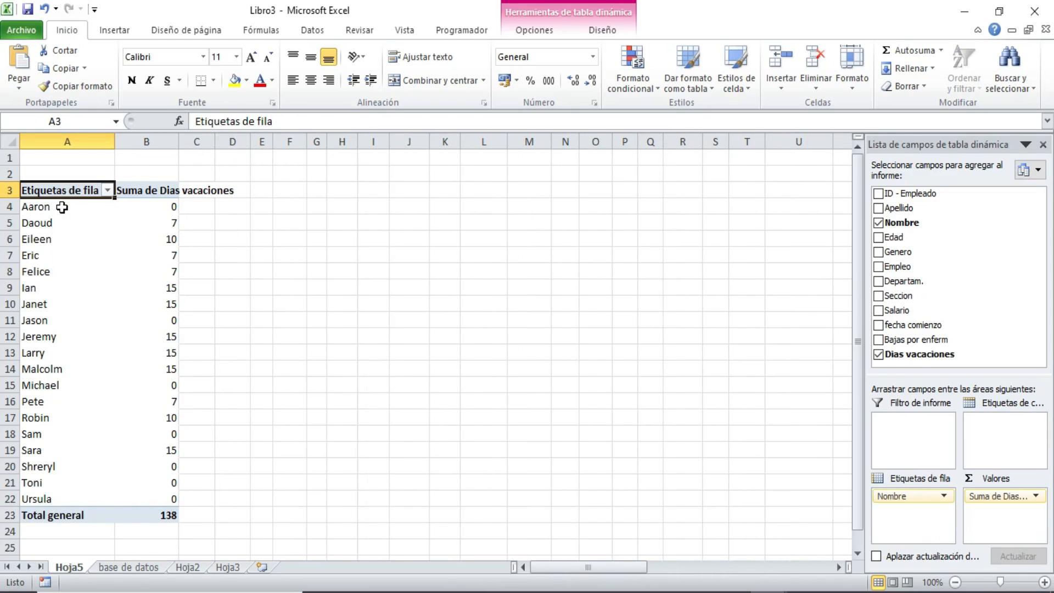
pyautogui.moveTo(155, 208); pyautogui.dragTo(165, 499)
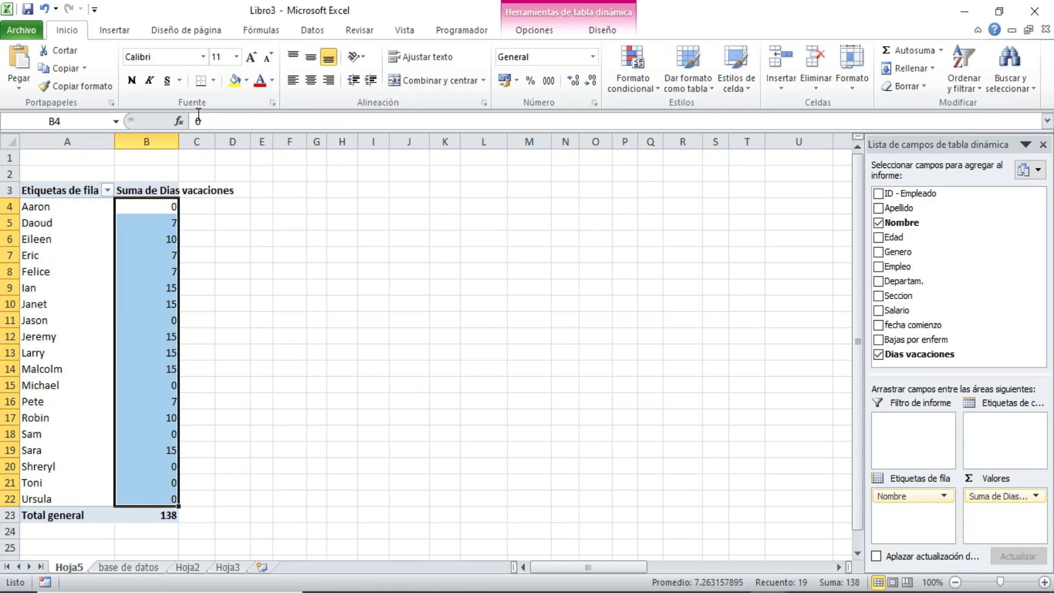
pyautogui.doubleClick(179, 141)
pyautogui.click(351, 318)
pyautogui.click(229, 255)
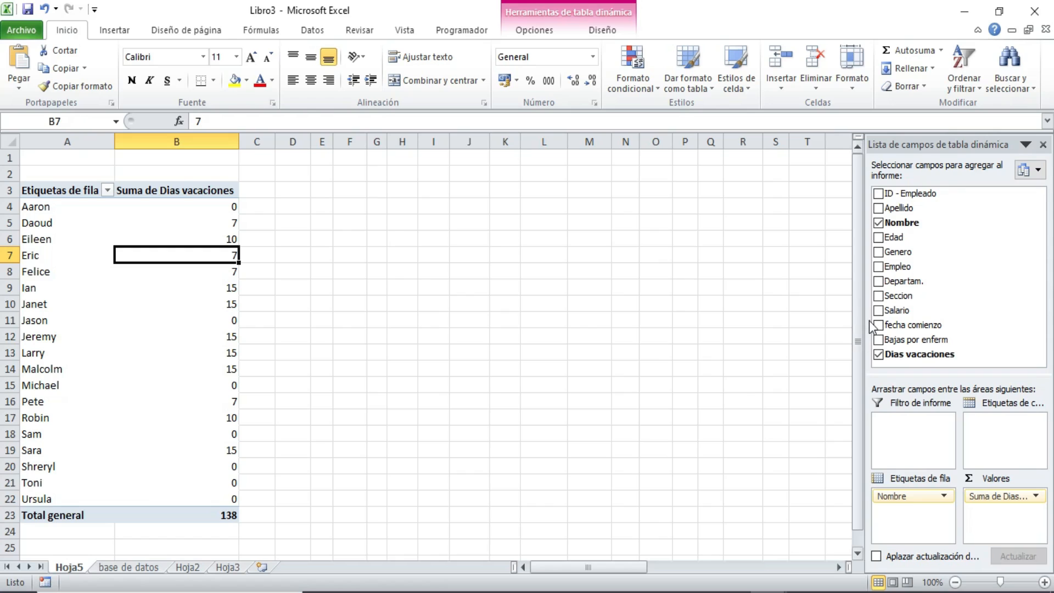
# Step: Add Salario to the pivot table's values and apply the Contabilidad number format to the employees' salaries in C4:C22
pyautogui.moveTo(896, 312); pyautogui.dragTo(996, 513)
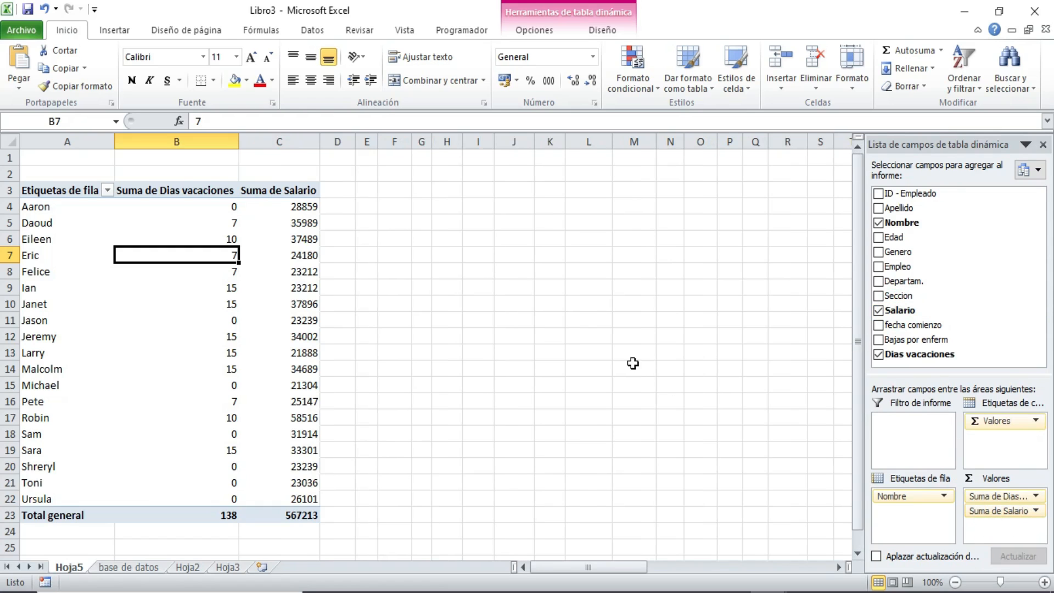
pyautogui.moveTo(295, 210); pyautogui.dragTo(310, 496)
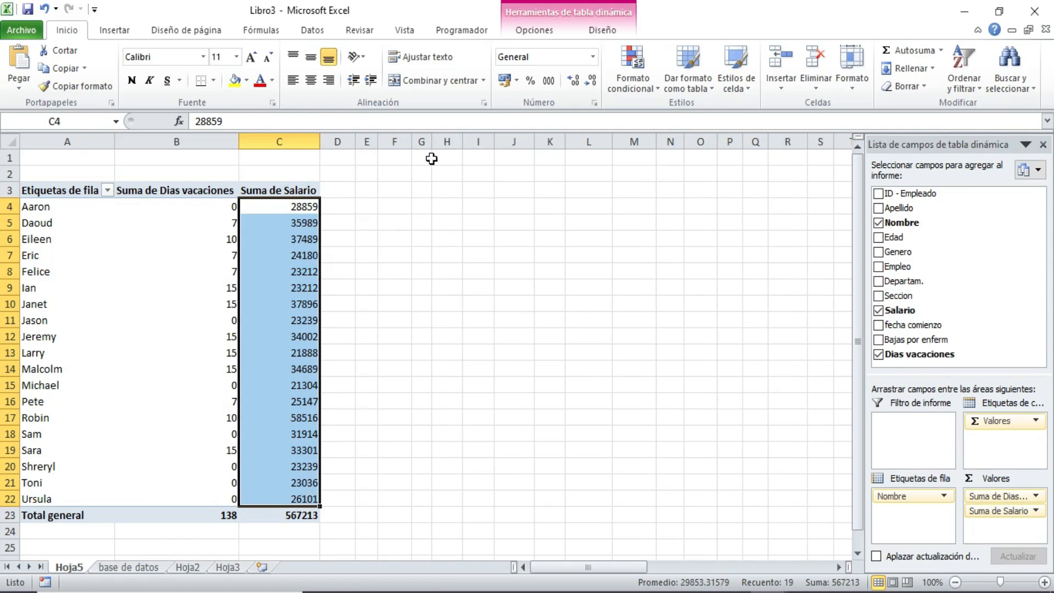
pyautogui.click(592, 58)
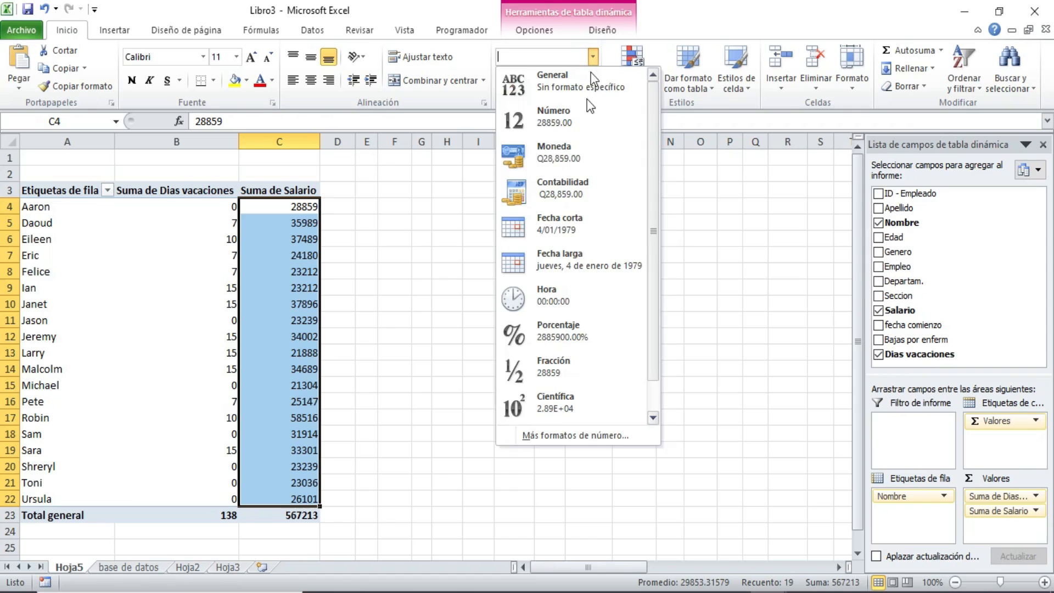
pyautogui.click(569, 195)
pyautogui.click(126, 566)
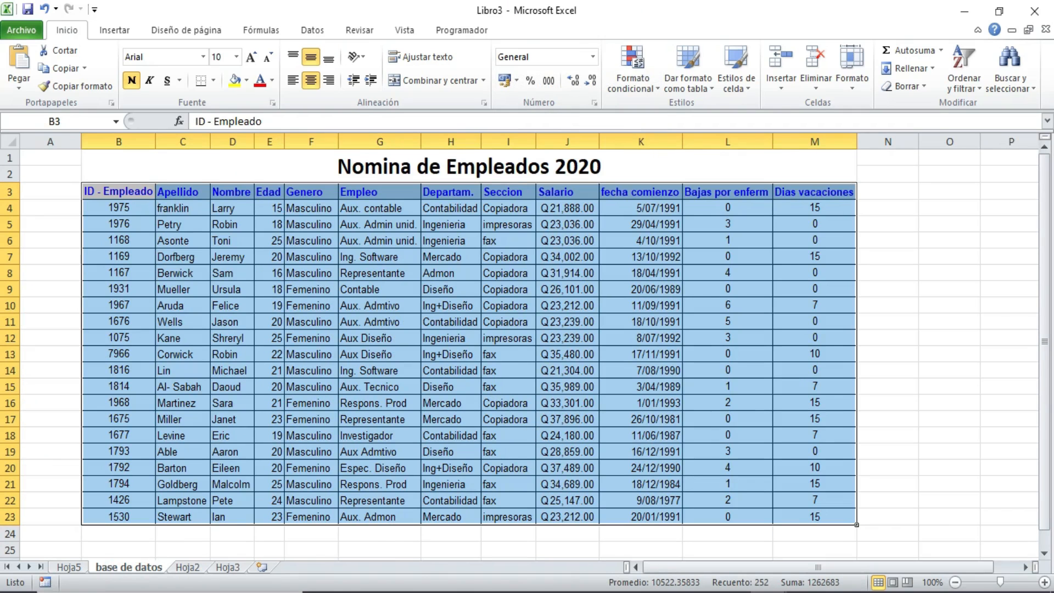
pyautogui.click(75, 570)
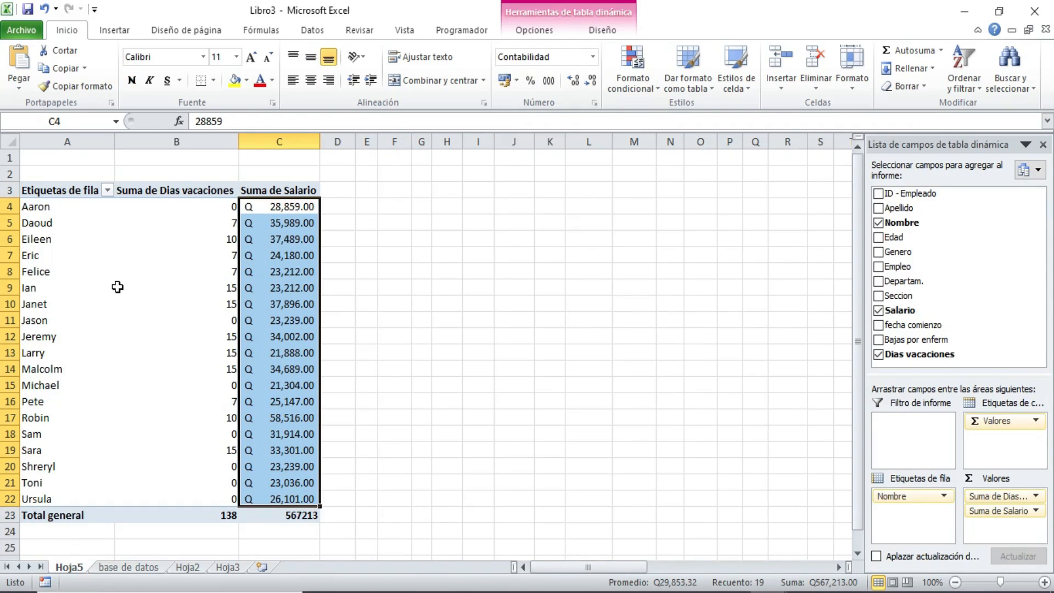
# Step: Compare the first employee's pivot values in row 4 with that employee's record in row 19 of the base de datos sheet
pyautogui.moveTo(118, 287)
pyautogui.click(38, 208)
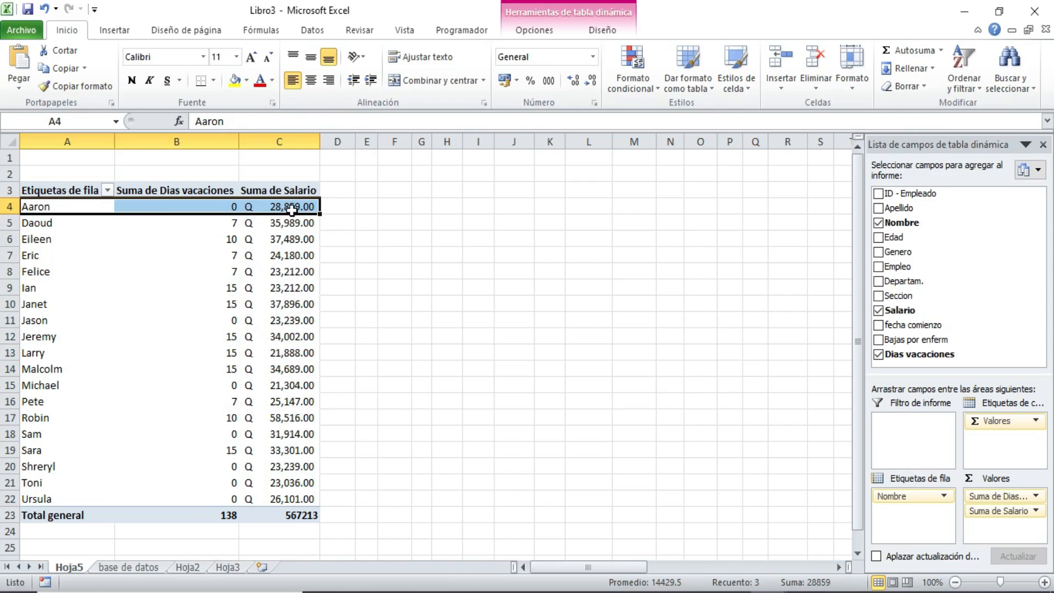
pyautogui.click(148, 568)
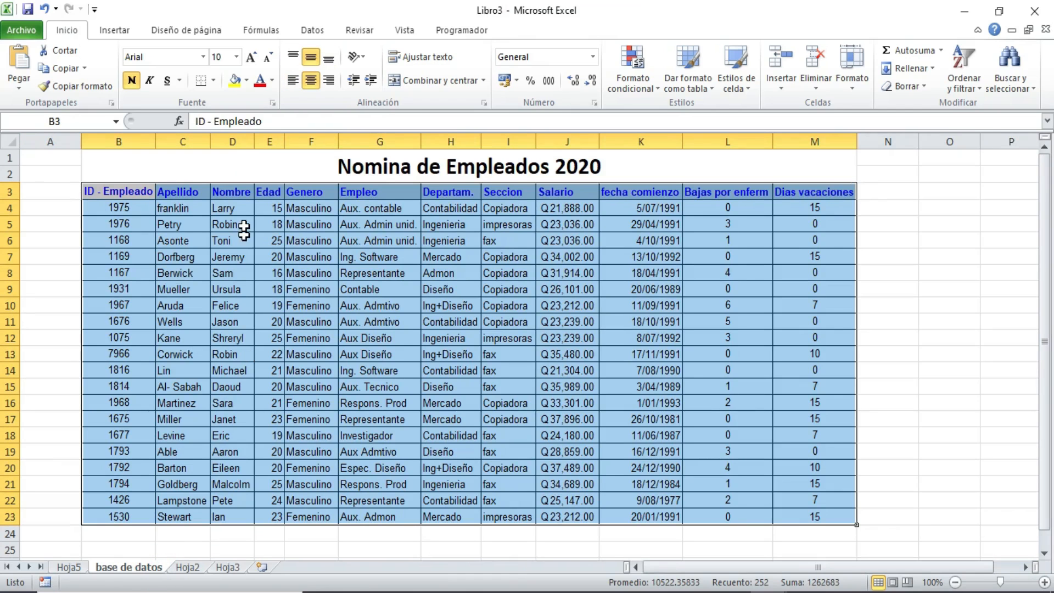
pyautogui.click(227, 452)
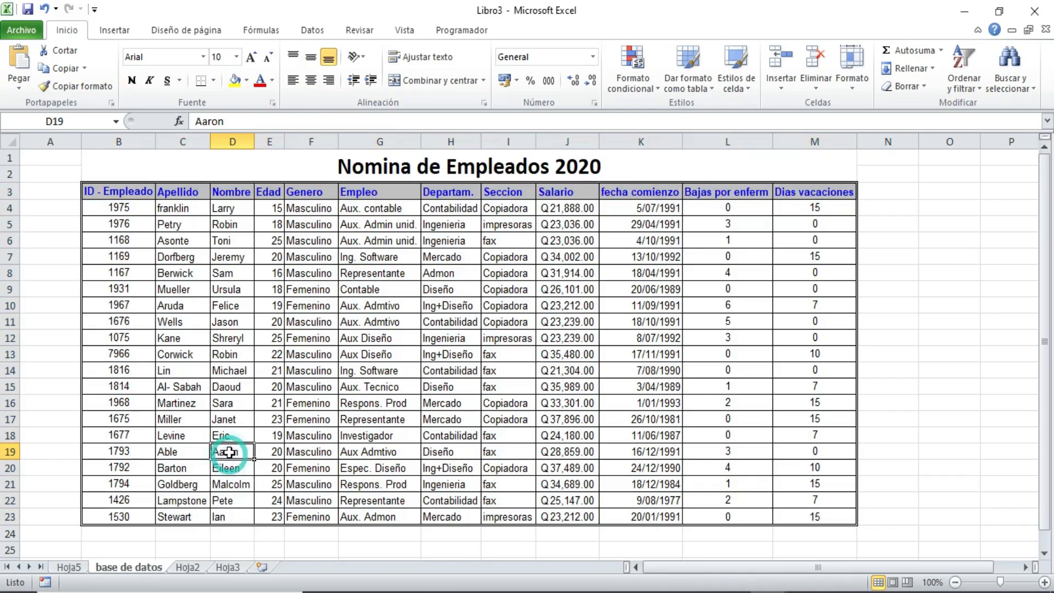
pyautogui.click(592, 450)
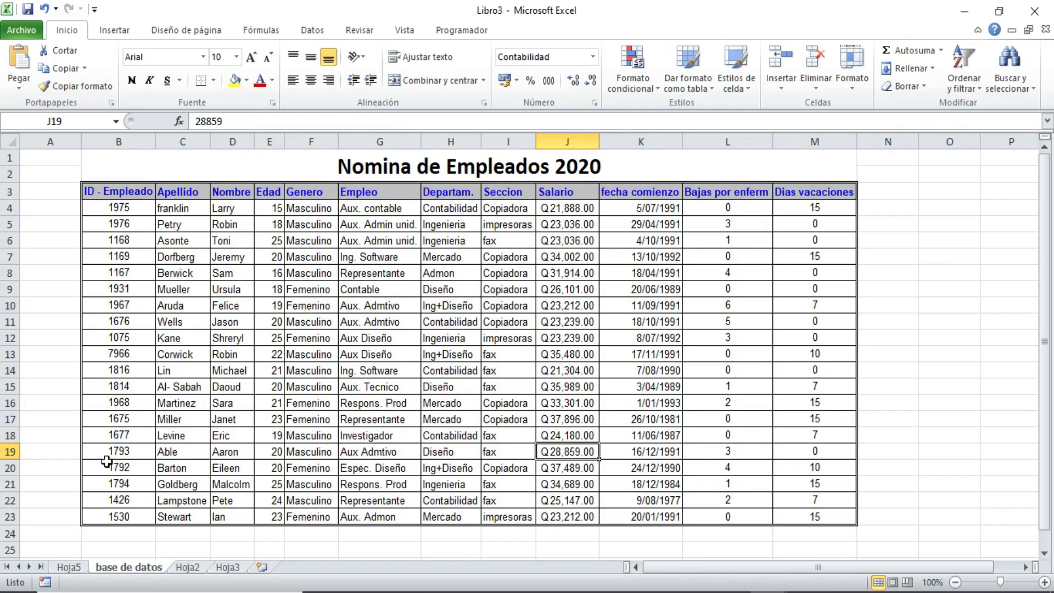
pyautogui.click(12, 451)
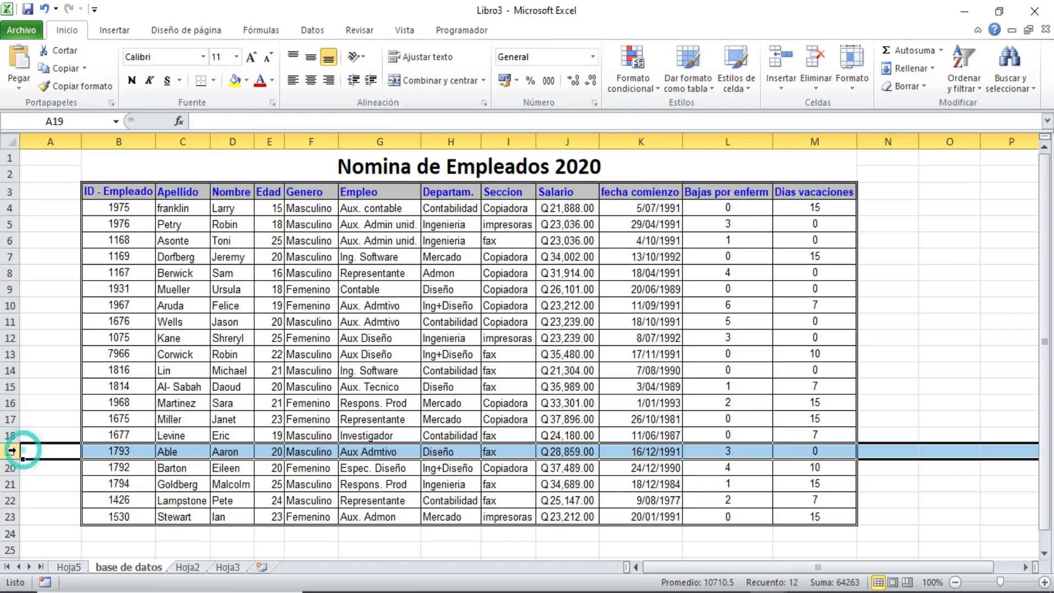
pyautogui.click(66, 567)
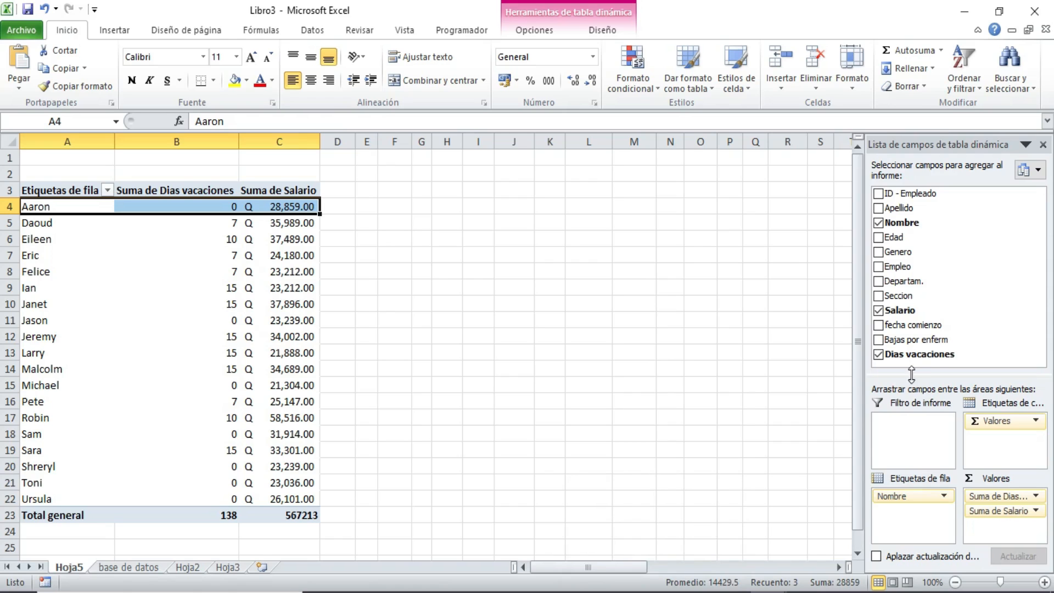
# Step: Replace Nombre with ID - Empleado in the row labels and remove Suma de Dias vacaciones from the pivot table's values
pyautogui.moveTo(913, 196); pyautogui.dragTo(561, 250)
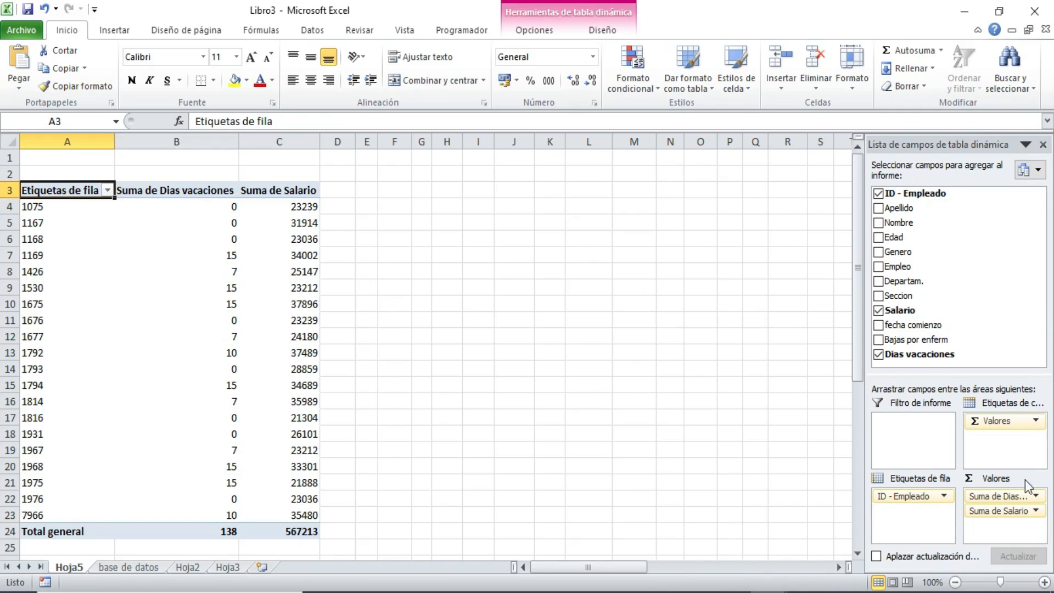
pyautogui.moveTo(1006, 495); pyautogui.dragTo(970, 269)
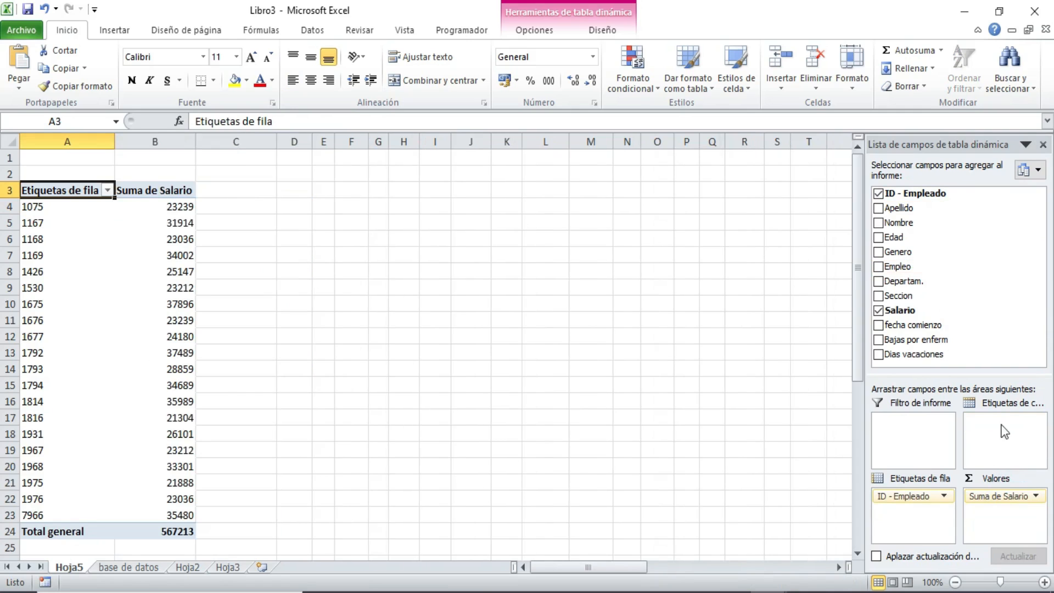
pyautogui.click(57, 207)
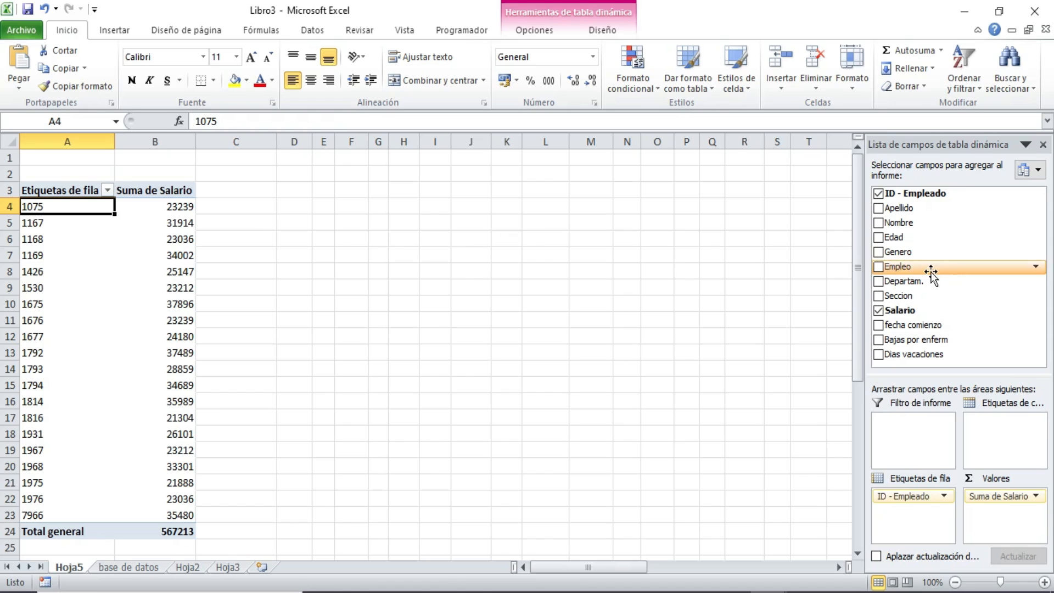
# Step: Add Departam. as the report filter and filter the pivot table to the Contabilidad department
pyautogui.moveTo(931, 280); pyautogui.dragTo(914, 427)
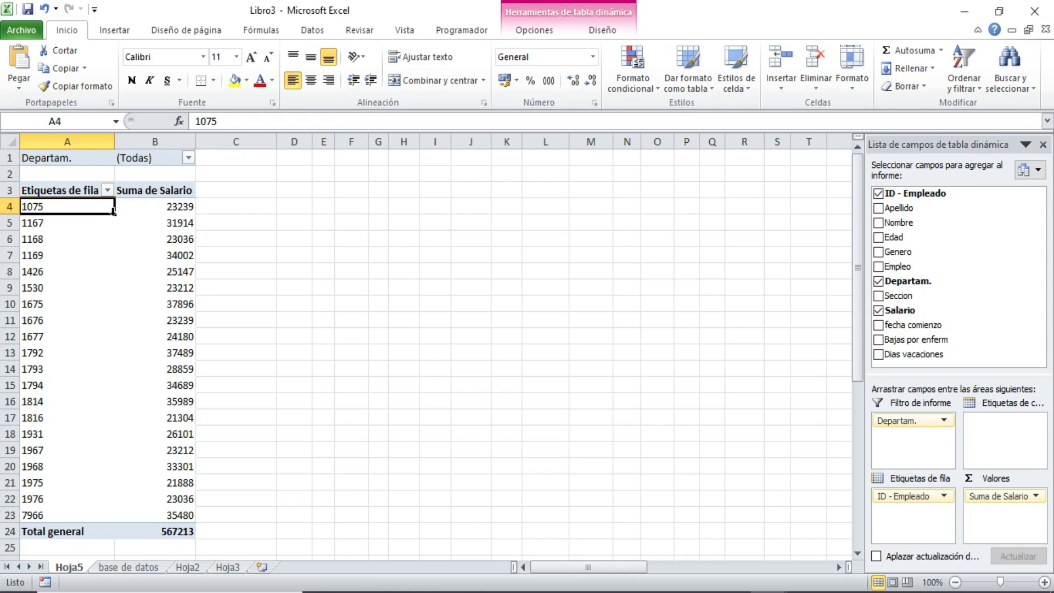
pyautogui.click(188, 159)
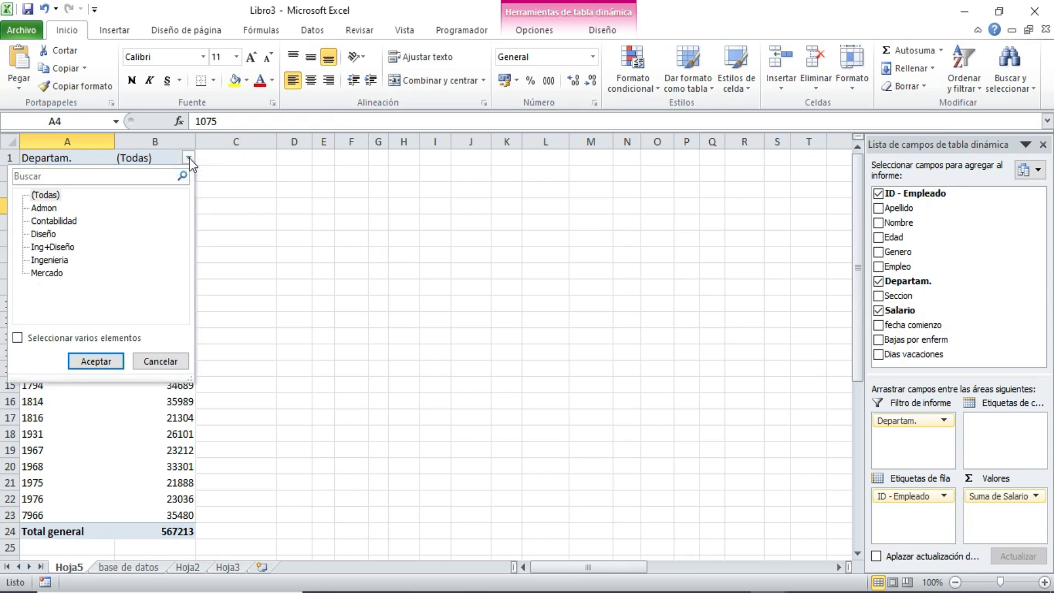
pyautogui.click(54, 221)
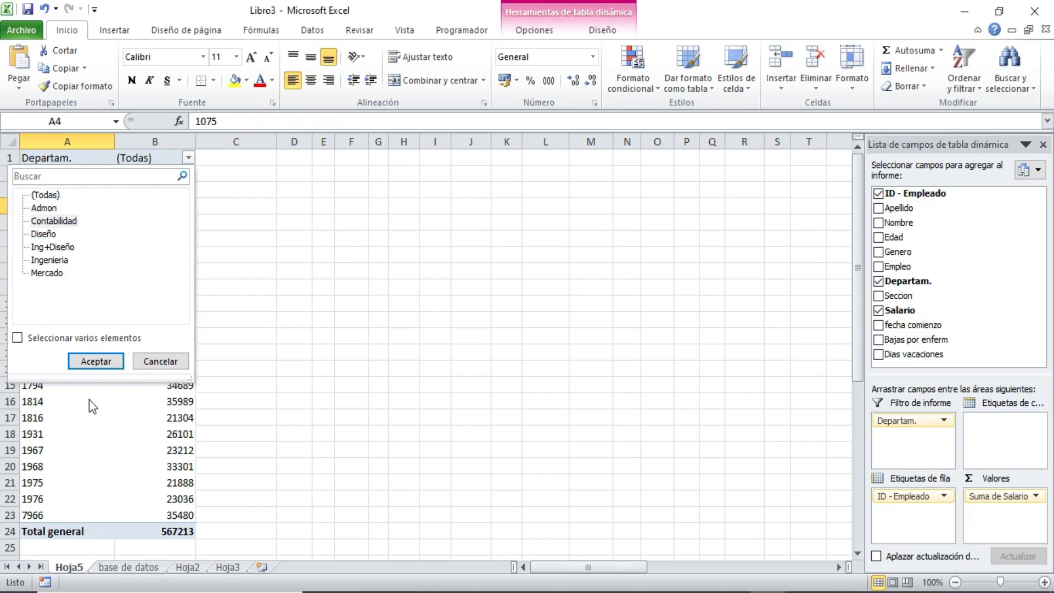
pyautogui.click(103, 362)
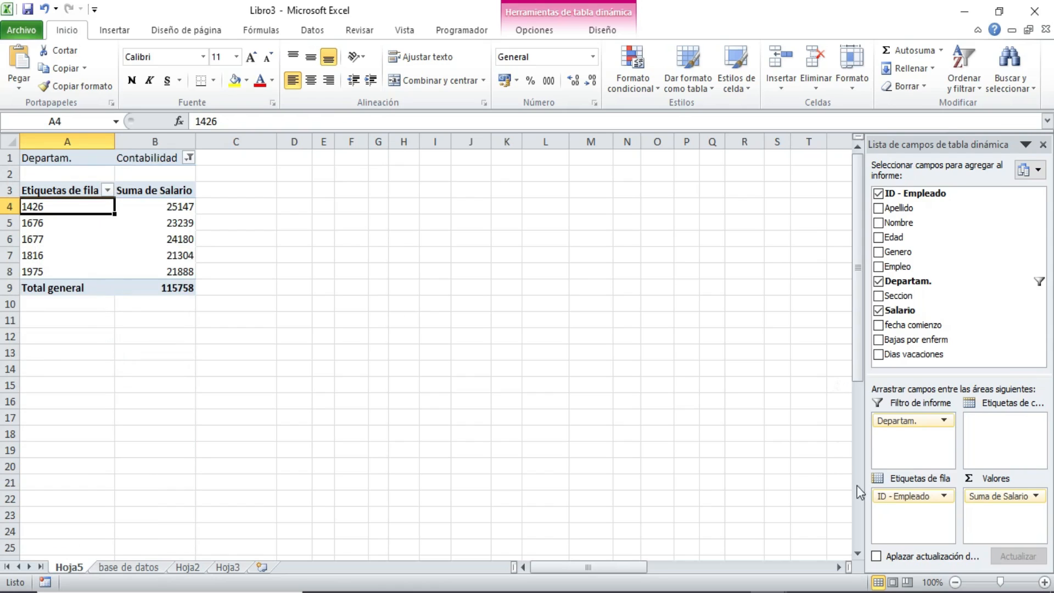
# Step: Replace ID - Empleado with Nombre in the row labels and set the Departam. filter to Ing+Diseño
pyautogui.moveTo(923, 500); pyautogui.dragTo(993, 236)
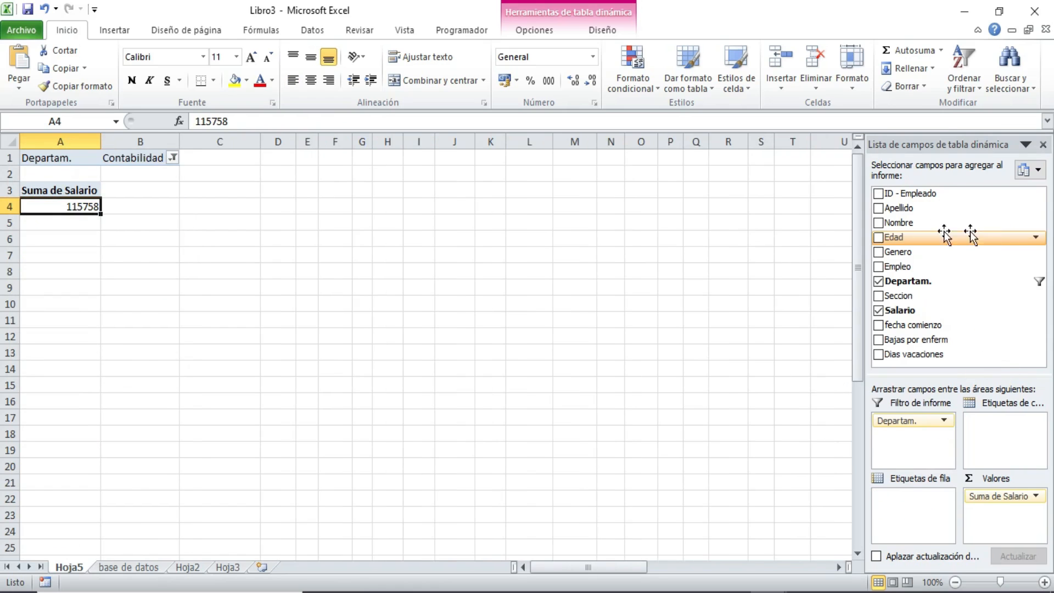
pyautogui.moveTo(922, 223); pyautogui.dragTo(925, 508)
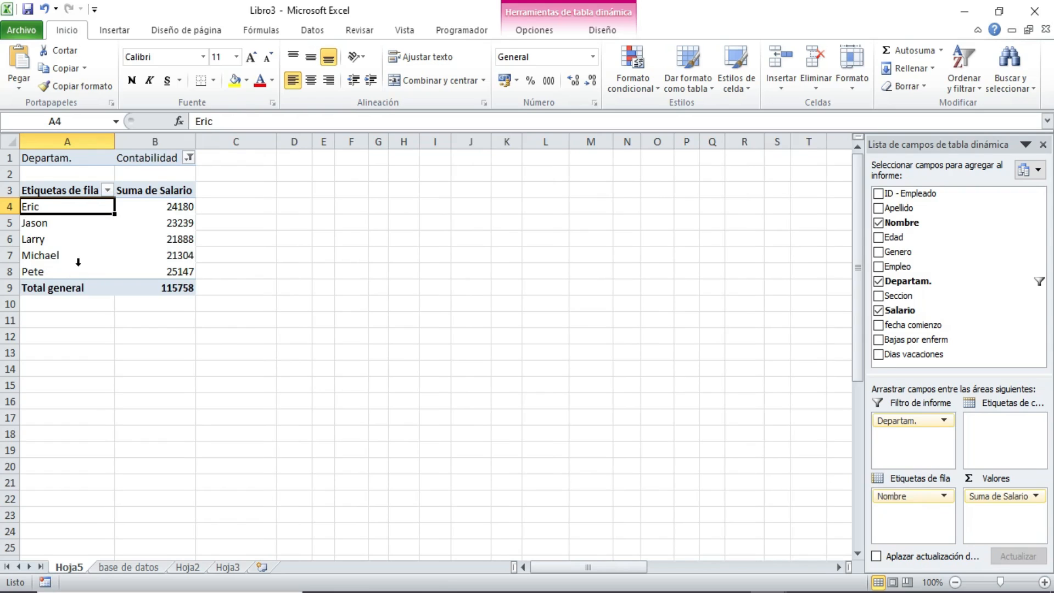
pyautogui.click(189, 158)
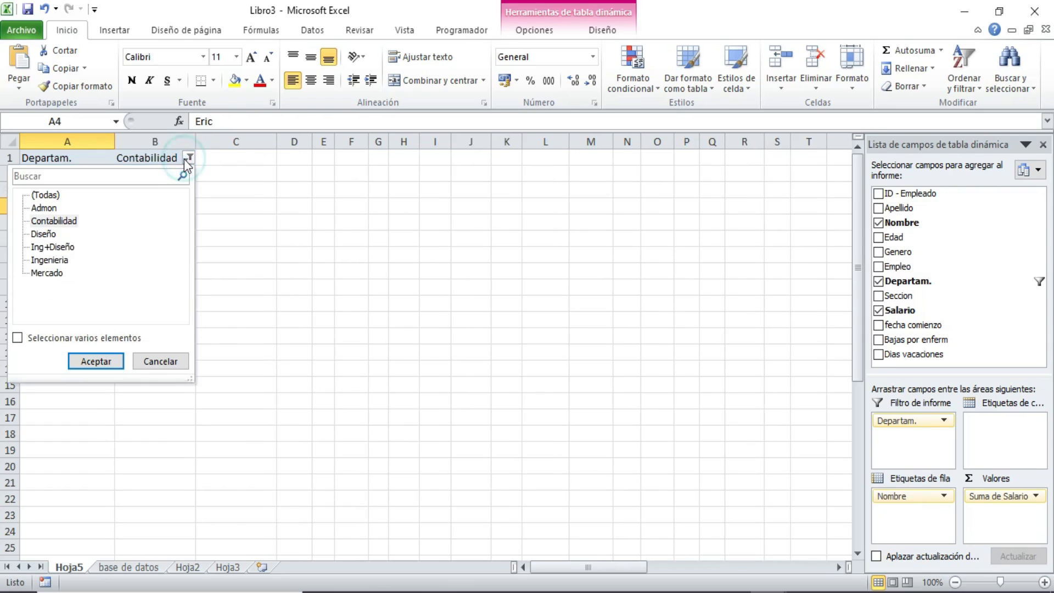
pyautogui.click(58, 248)
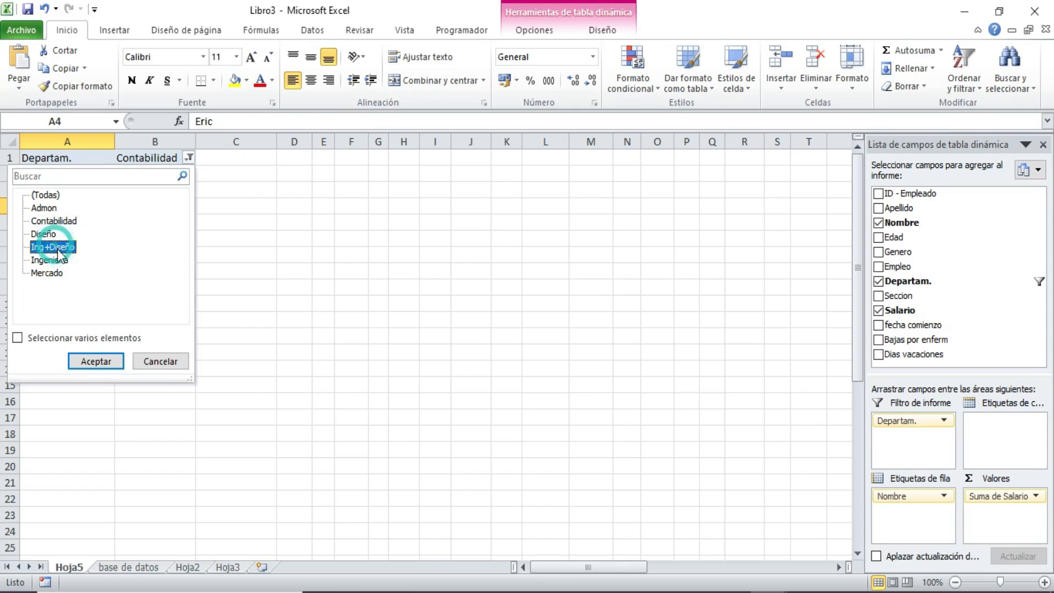
pyautogui.click(96, 360)
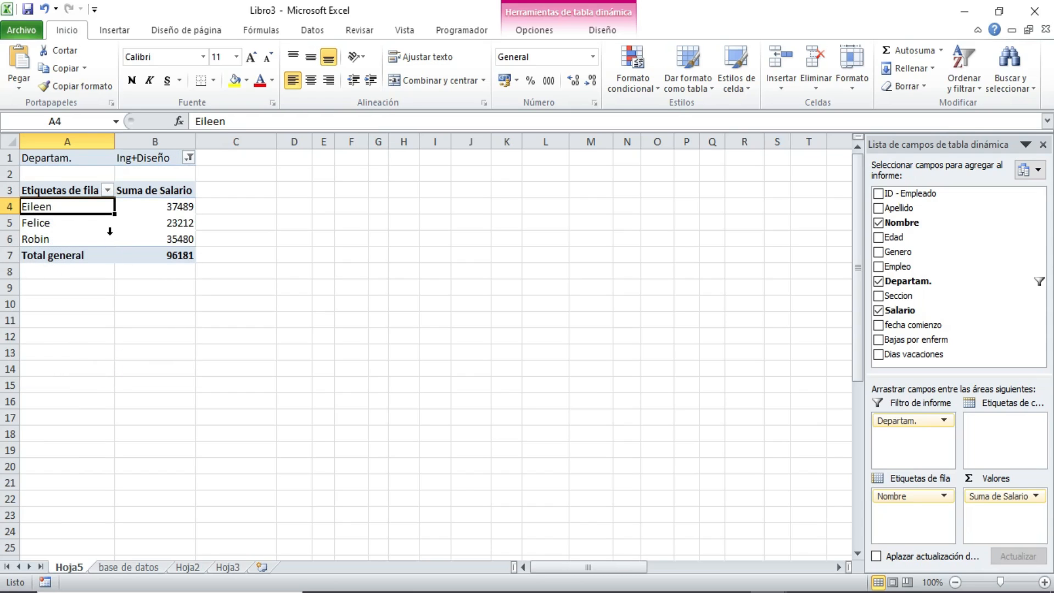
# Step: Set the Departam. report filter to Mercado
pyautogui.click(188, 158)
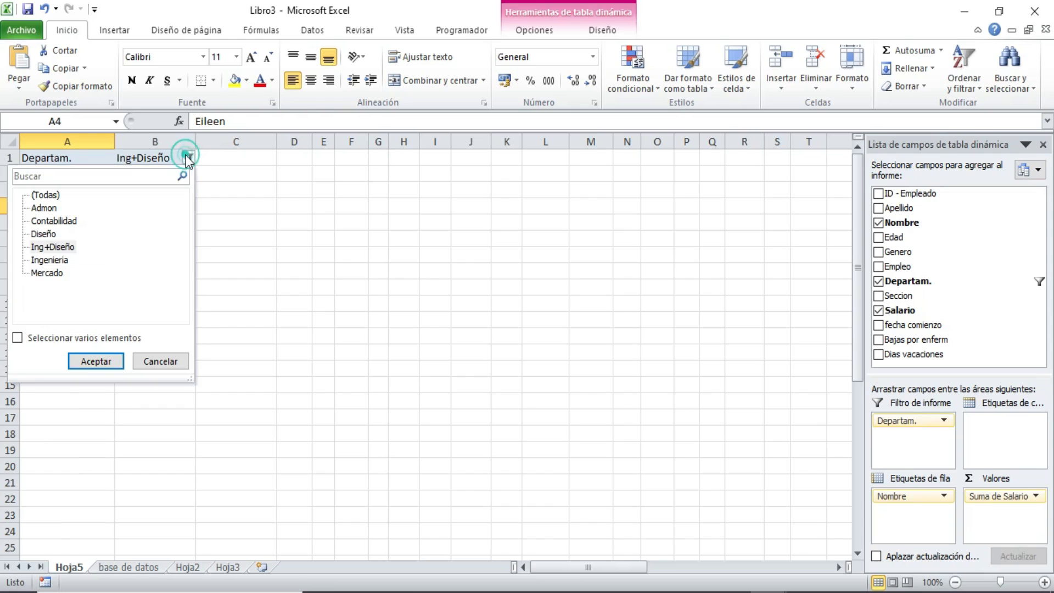
pyautogui.click(49, 272)
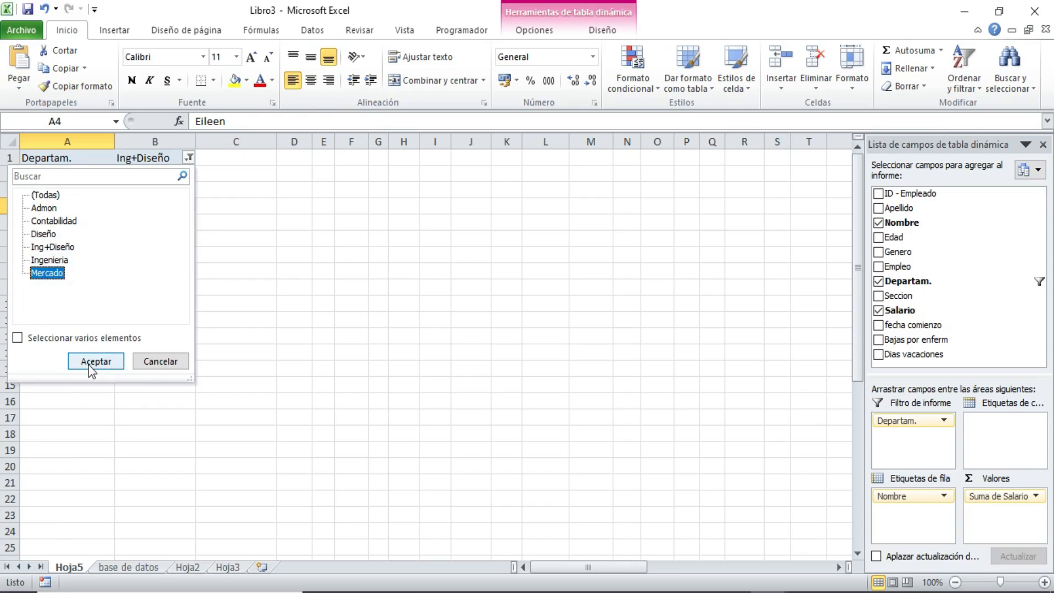
pyautogui.click(88, 363)
# Step: Allow multiple items in the Departam. filter, add Diseño to the selected Mercado, and check which departments are selected
pyautogui.click(189, 158)
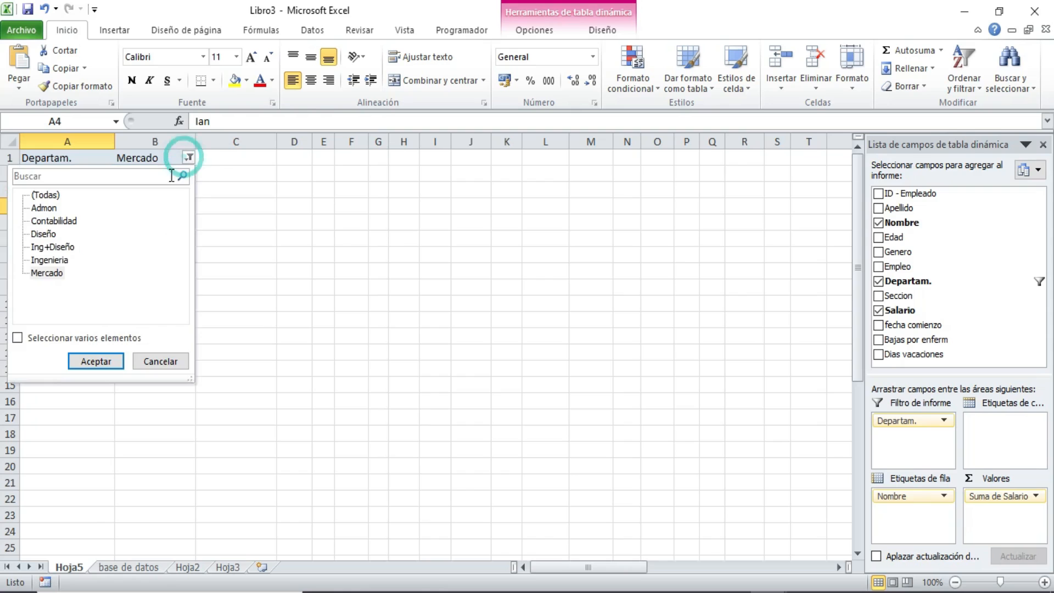
pyautogui.click(17, 337)
pyautogui.click(34, 234)
pyautogui.click(91, 361)
pyautogui.click(101, 354)
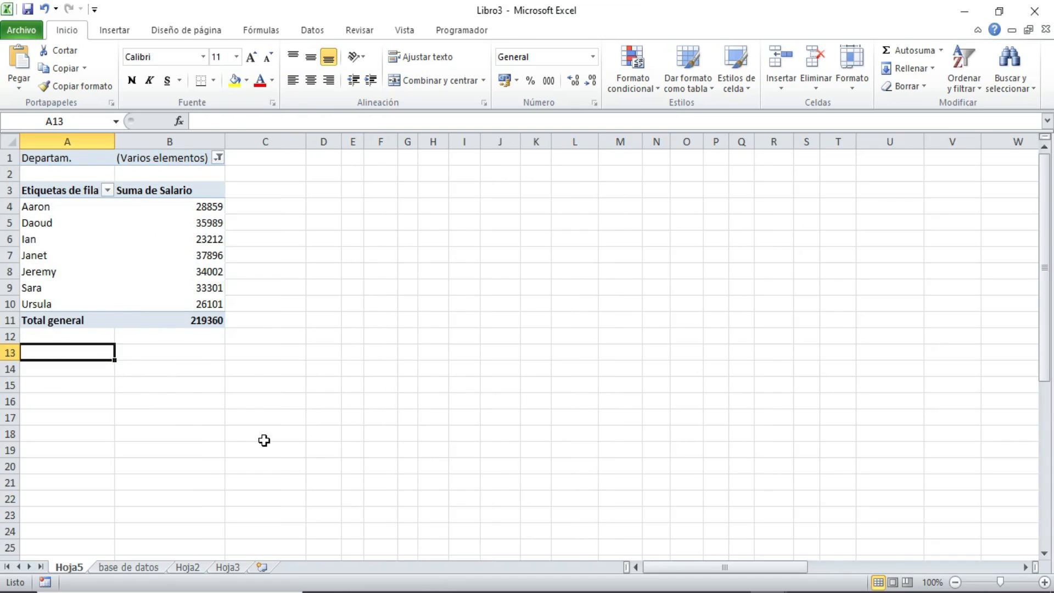
pyautogui.click(218, 158)
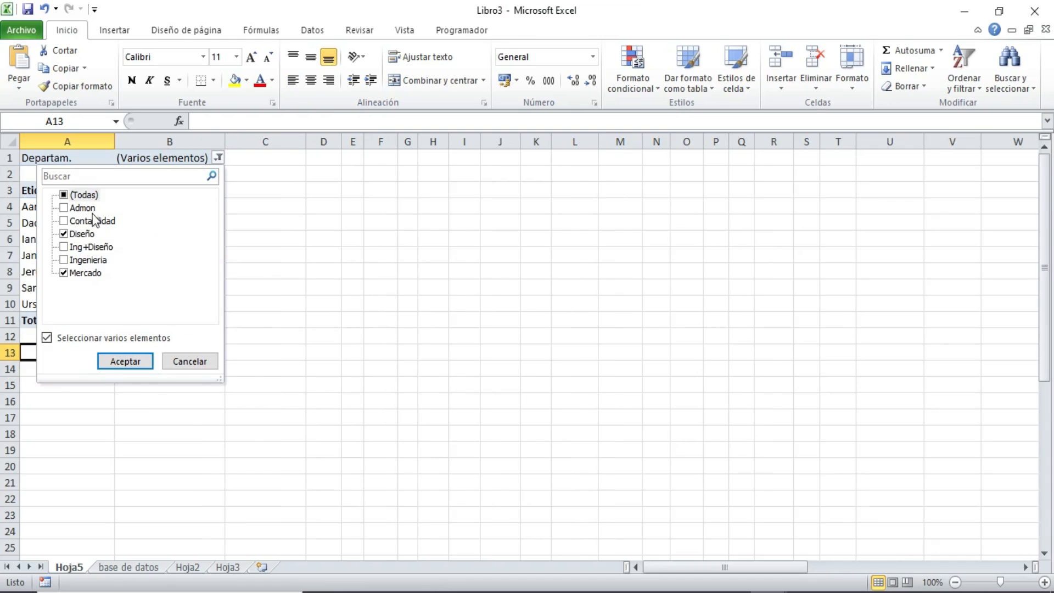
pyautogui.click(134, 360)
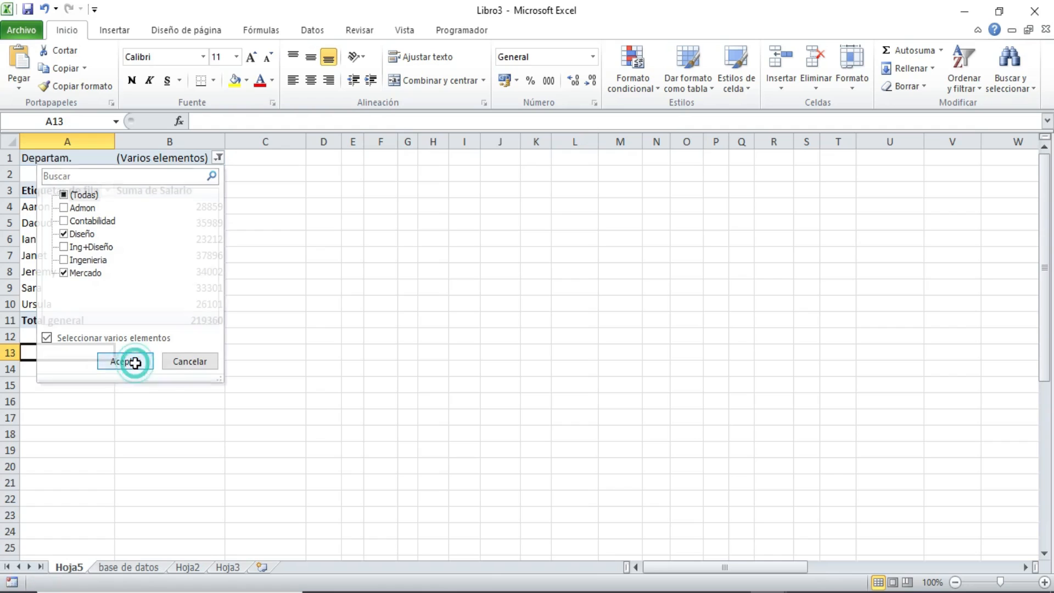
# Step: Insert a pivot chart with its pivot table from base de datos B3:M23, placed on the existing sheet at Hoja5 A16:C28
pyautogui.hotkey('ctrl', 'pagedown')
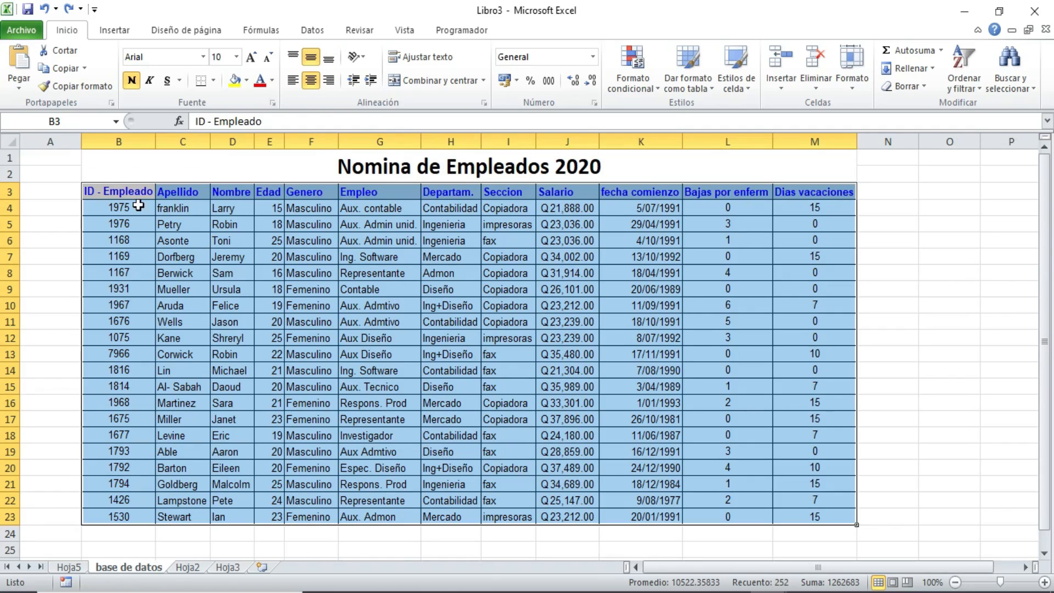
pyautogui.click(114, 29)
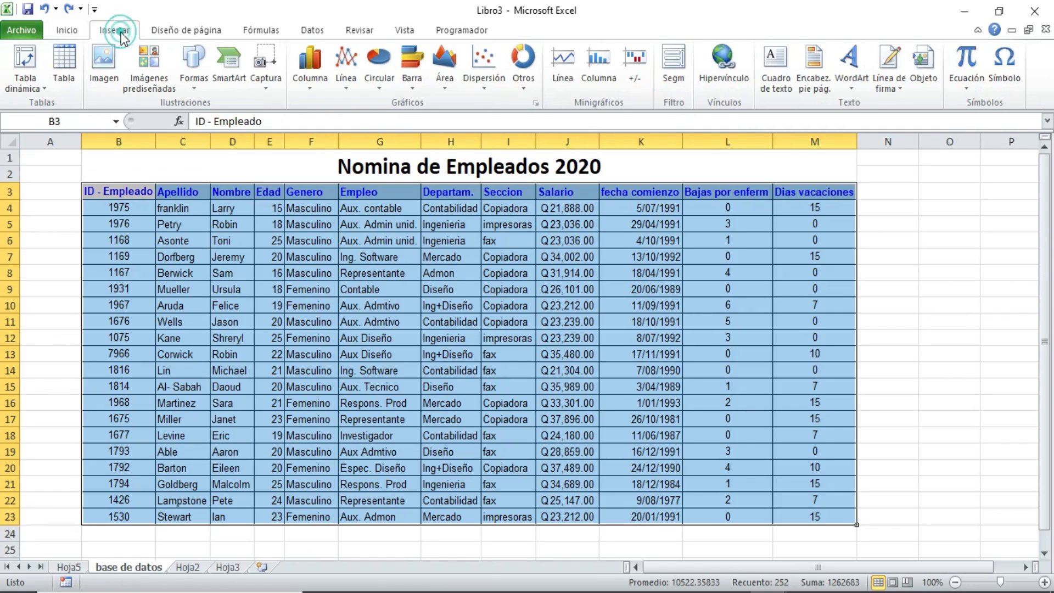
pyautogui.click(32, 92)
pyautogui.click(48, 123)
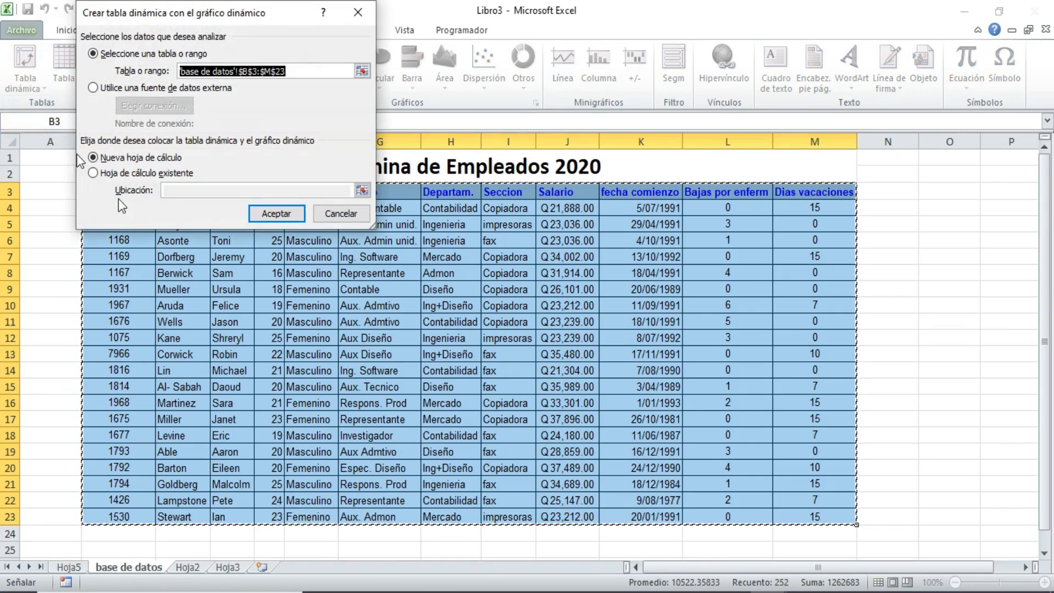
pyautogui.click(96, 175)
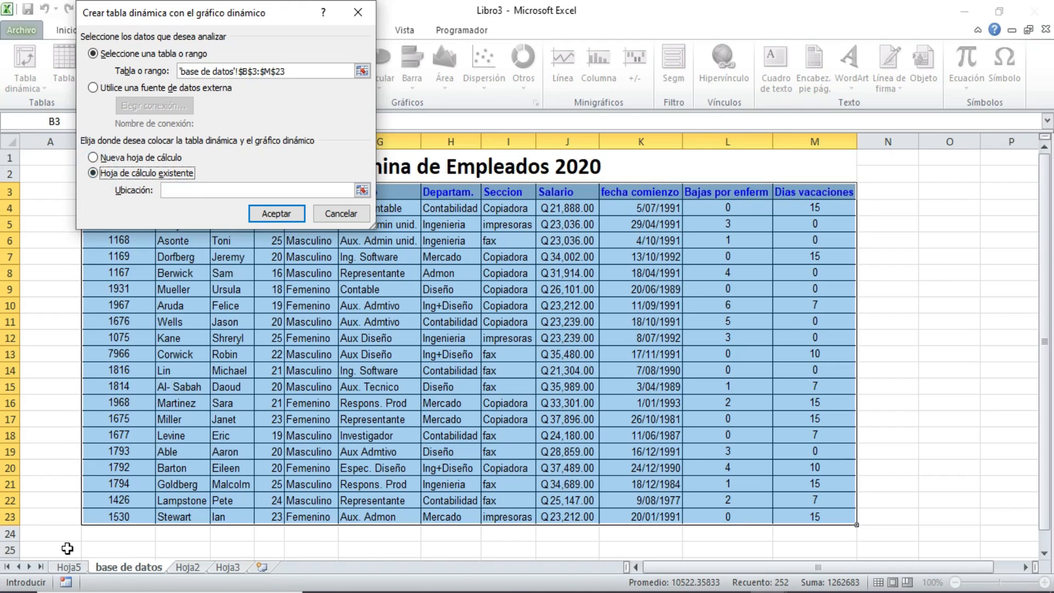
pyautogui.click(70, 567)
pyautogui.moveTo(82, 402); pyautogui.dragTo(278, 498)
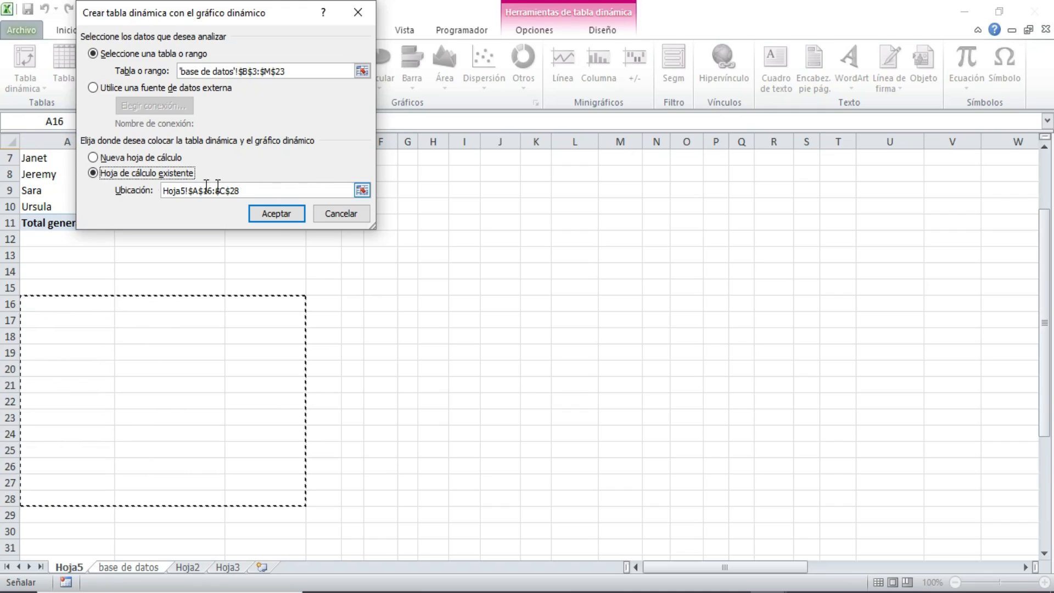
pyautogui.click(275, 214)
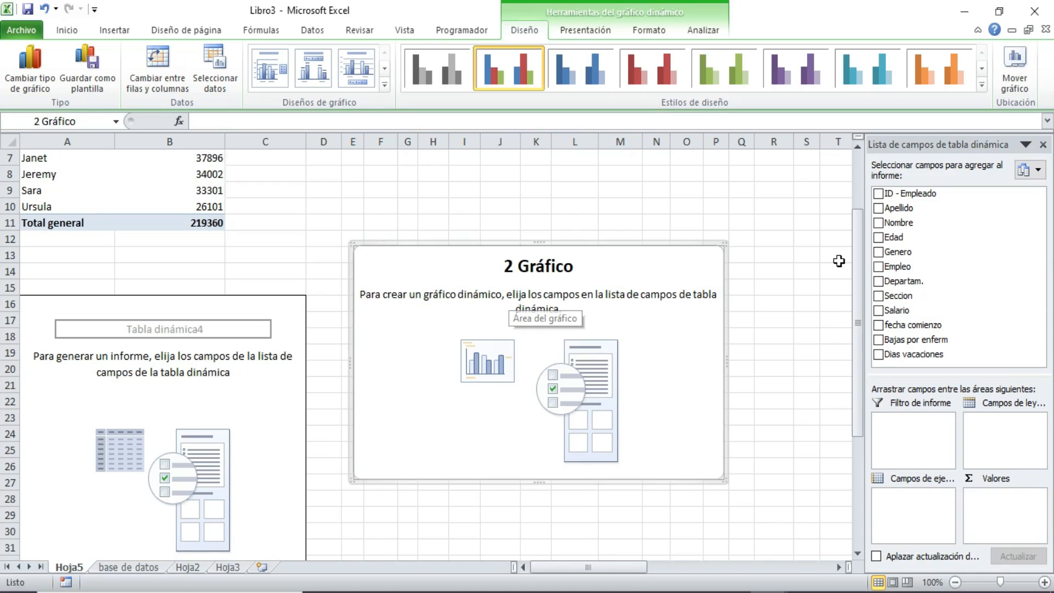
# Step: Assign Nombre to the pivot chart's axis fields and Salario to both its values and its legend fields
pyautogui.moveTo(900, 223); pyautogui.dragTo(908, 497)
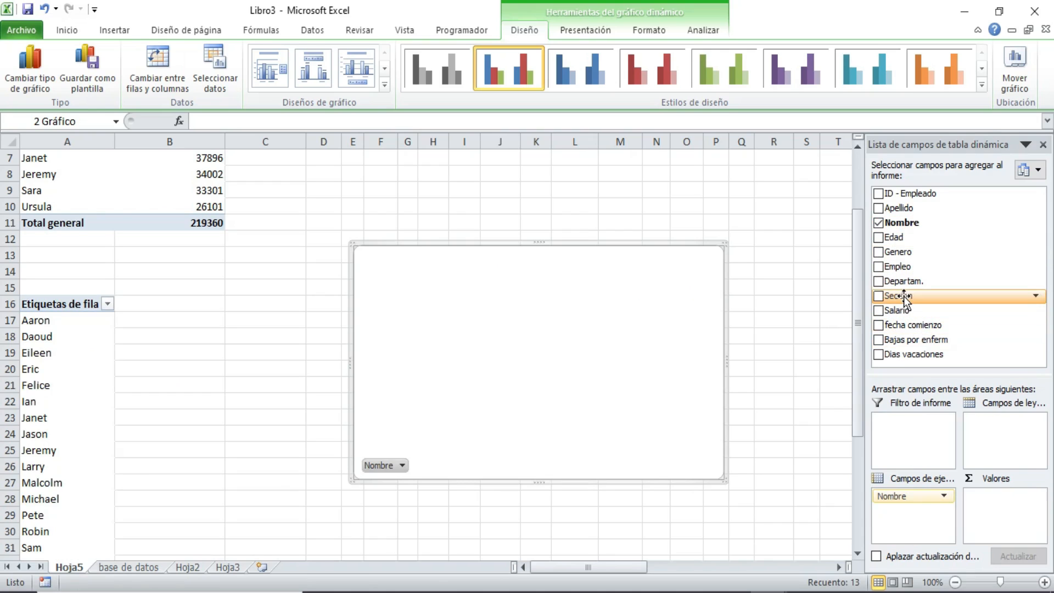
pyautogui.moveTo(909, 311); pyautogui.dragTo(990, 509)
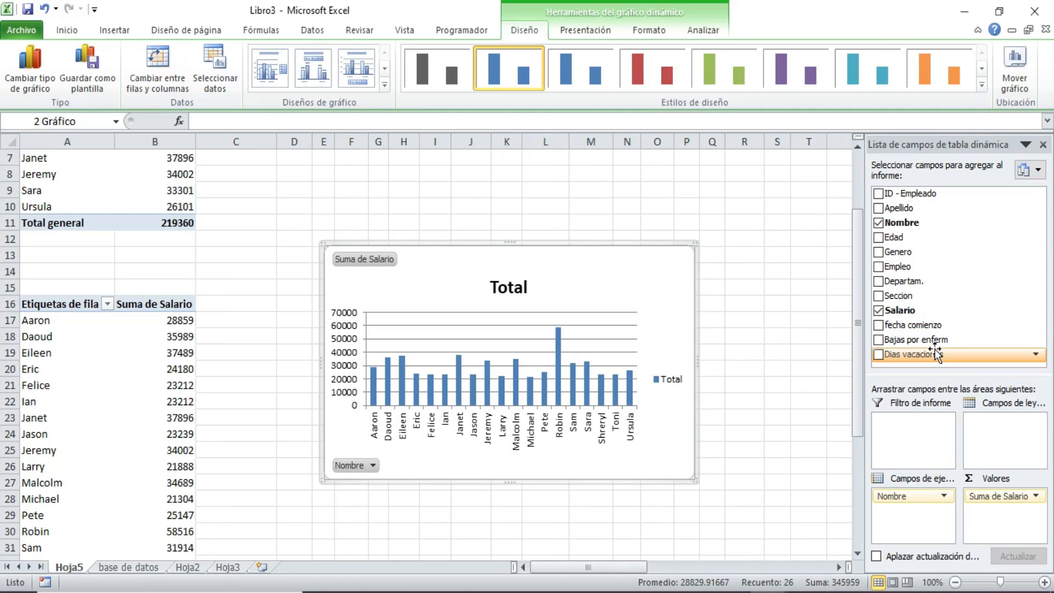
pyautogui.moveTo(926, 310); pyautogui.dragTo(997, 424)
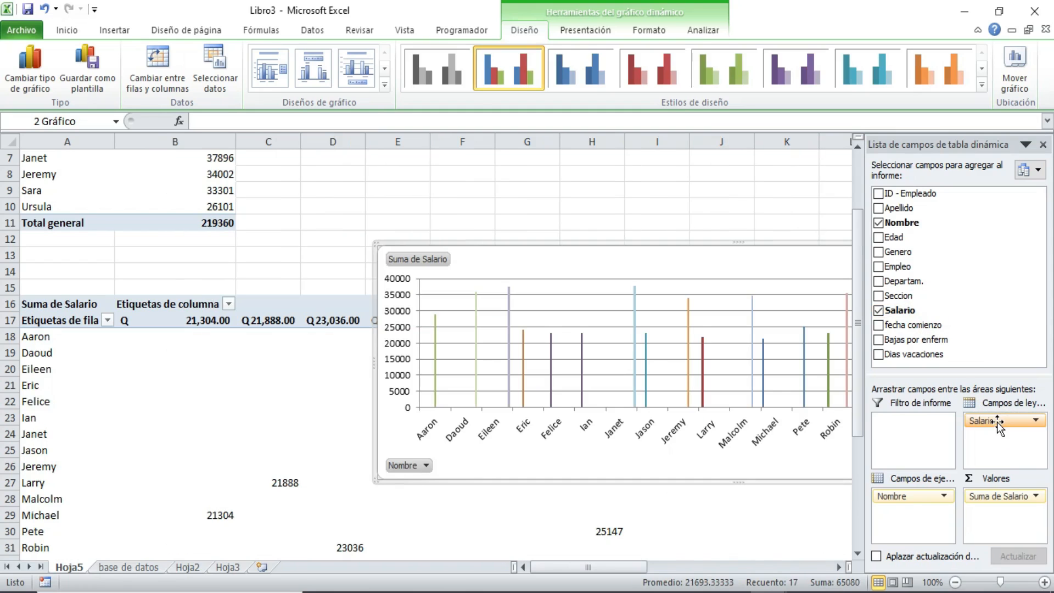
# Step: Move the pivot chart over columns B to K and apply the layout with a chart title, axis titles and legend
pyautogui.moveTo(661, 261); pyautogui.dragTo(495, 267)
pyautogui.moveTo(614, 269); pyautogui.dragTo(500, 268)
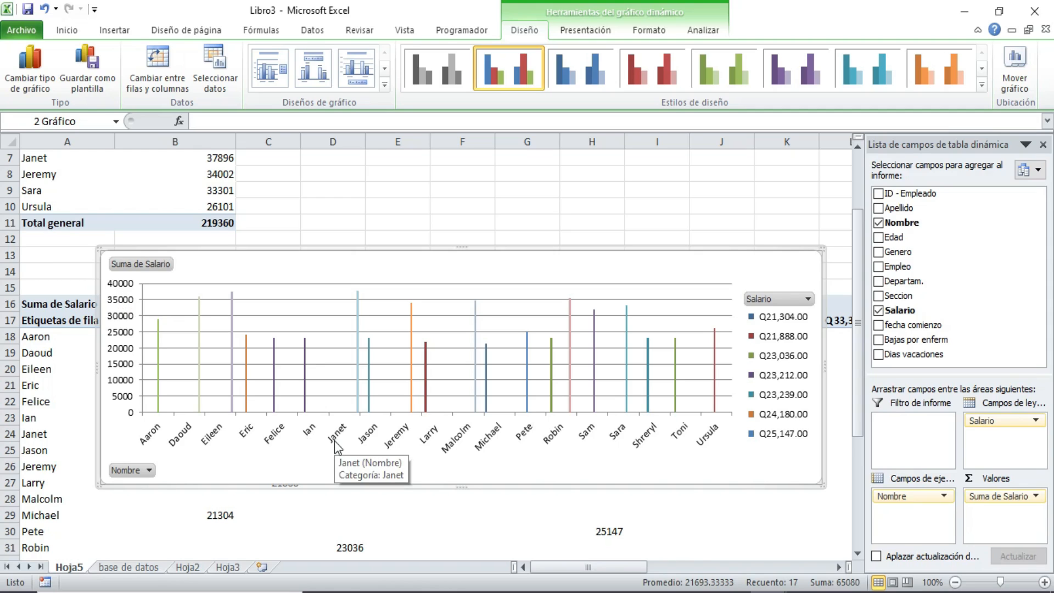
pyautogui.rightClick(305, 254)
pyautogui.click(385, 85)
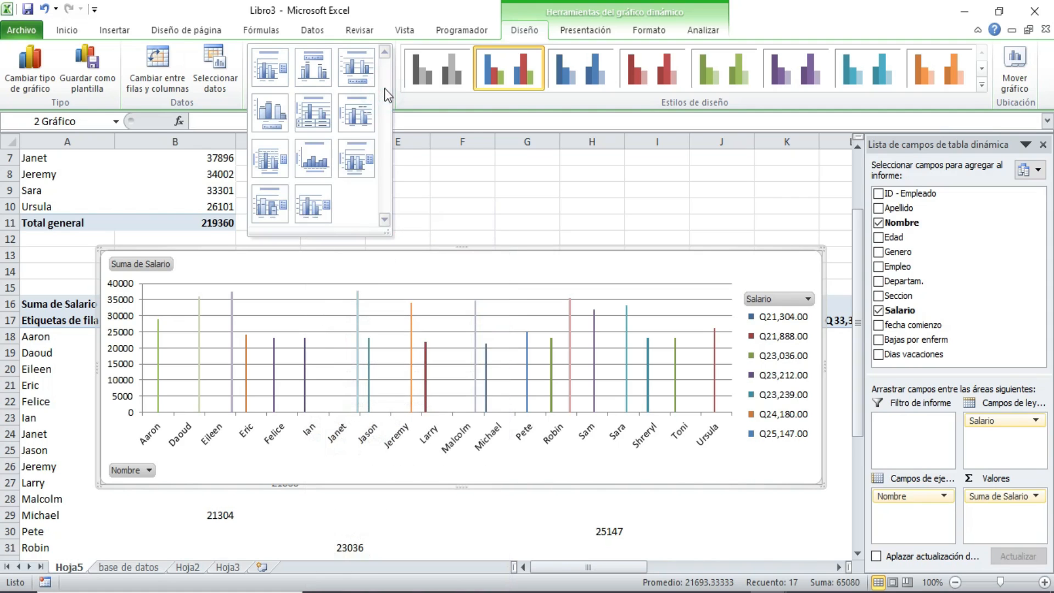
pyautogui.click(352, 166)
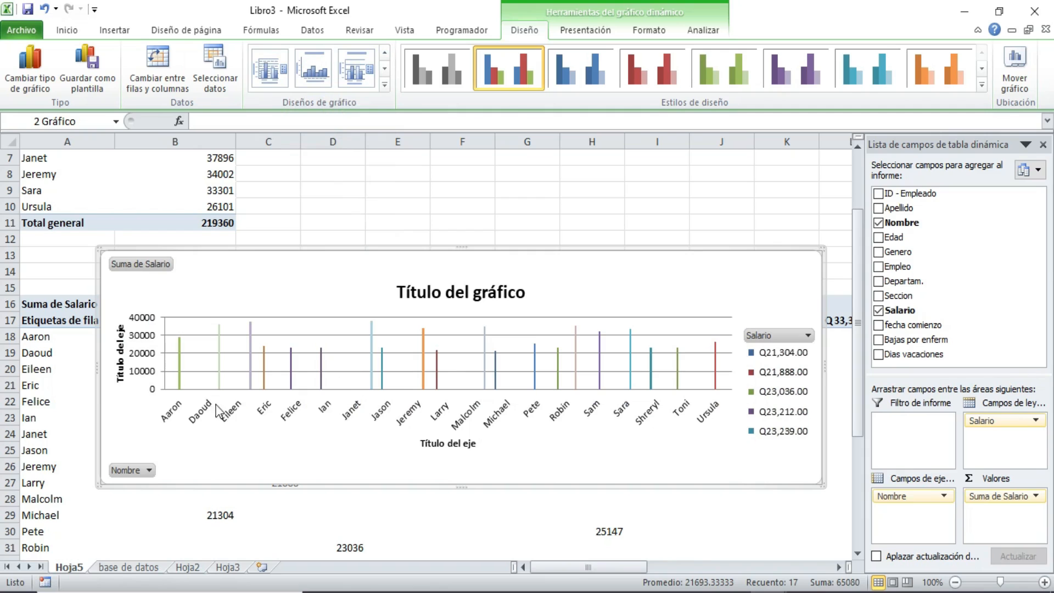
# Step: Remove Salario from the pivot chart's legend fields and set the vertical axis title to Salario
pyautogui.moveTo(995, 421); pyautogui.dragTo(988, 306)
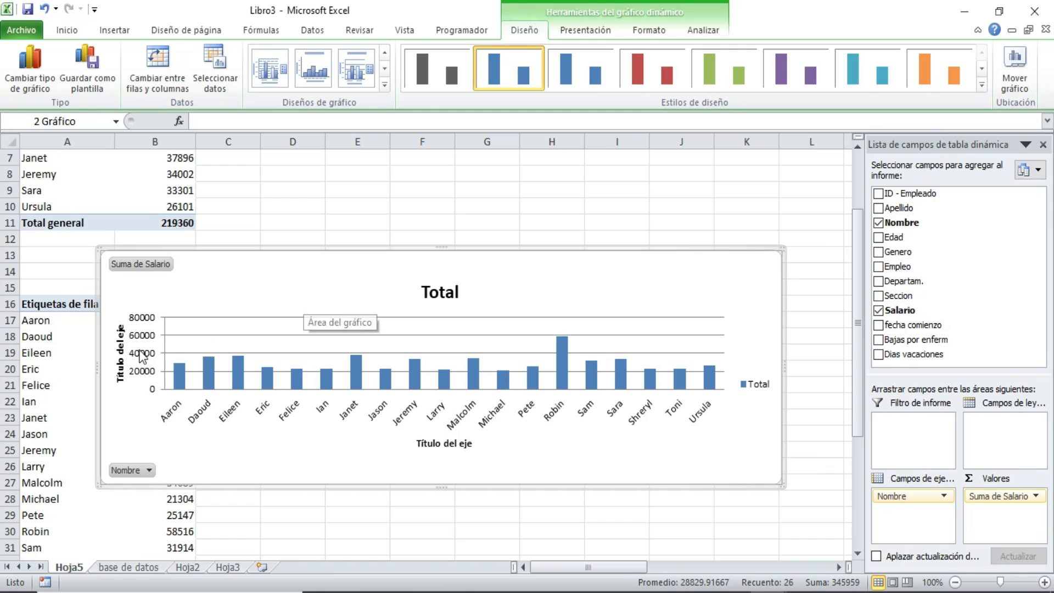
pyautogui.click(121, 346)
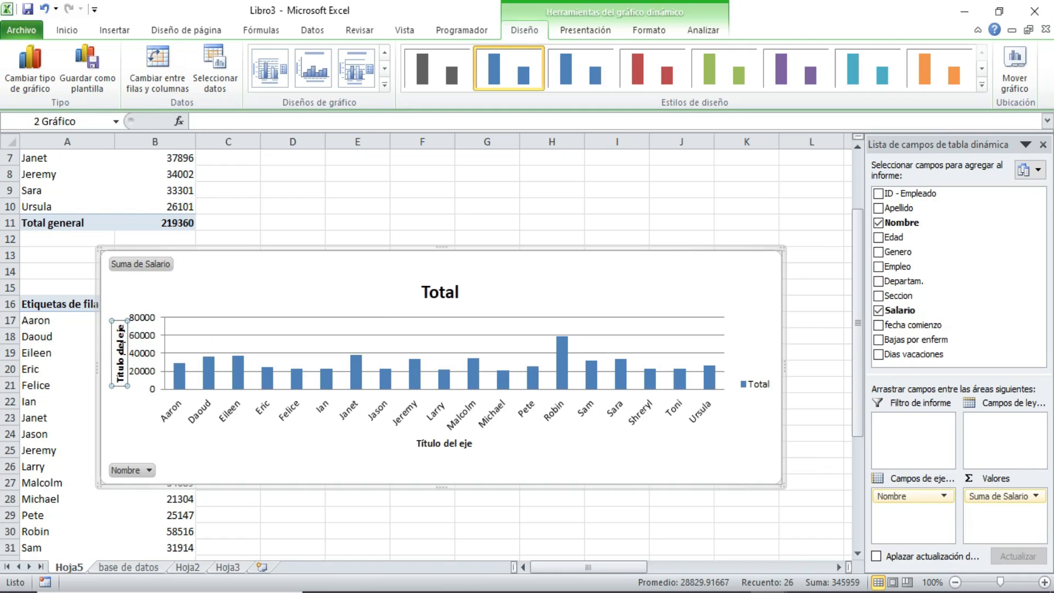
pyautogui.write('CAn')
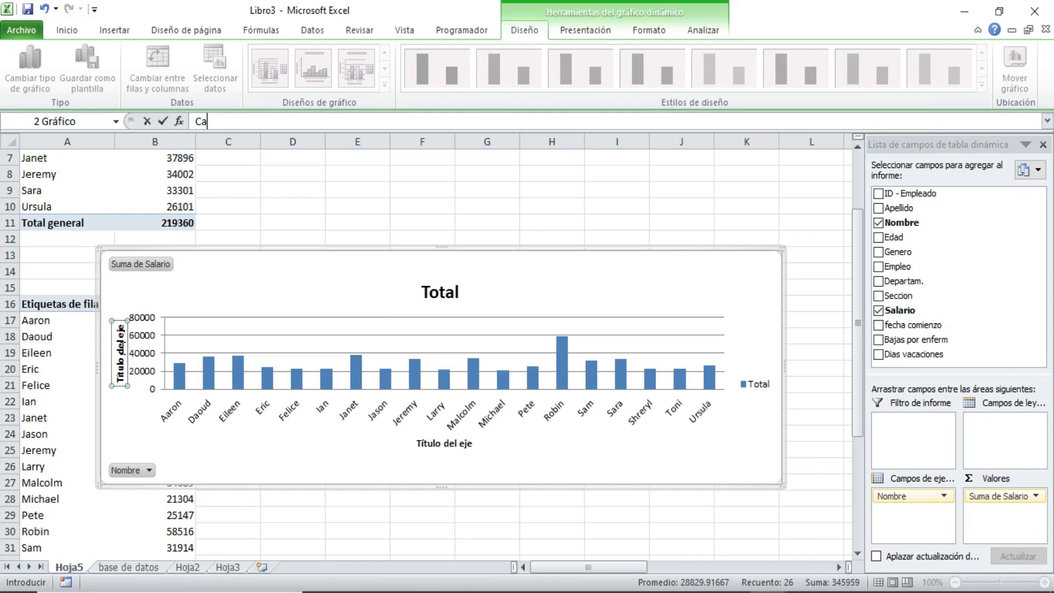
pyautogui.write('tidad')
pyautogui.moveTo(250, 121); pyautogui.dragTo(137, 109)
pyautogui.write('Salario')
# Step: Replace the chart's horizontal axis title with Empleados
pyautogui.click(427, 441)
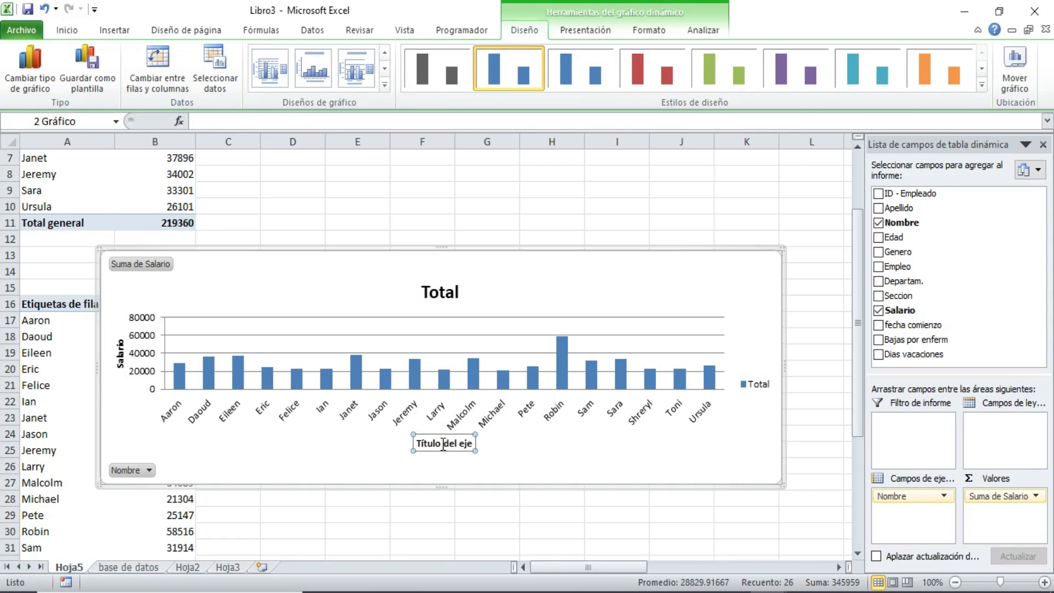
pyautogui.click(443, 444)
pyautogui.press('BackSpace')
pyautogui.press('BackSpace')
pyautogui.press('BackSpace')
pyautogui.press('BackSpace')
pyautogui.press('BackSpace')
pyautogui.press('BackSpace')
pyautogui.press('BackSpace')
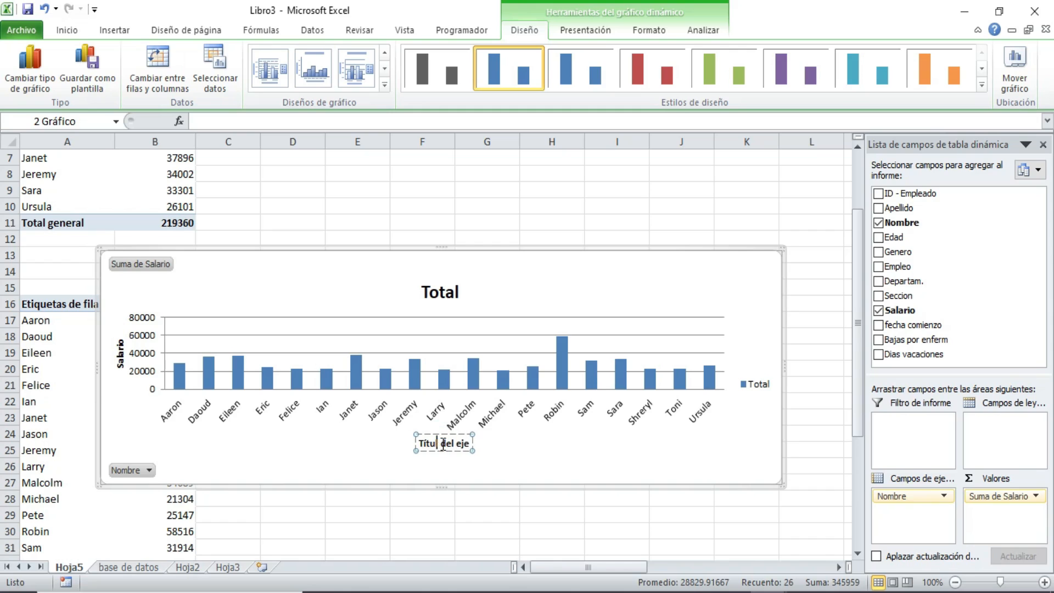
pyautogui.press('Delete')
pyautogui.press('Delete')
pyautogui.press('Delete')
pyautogui.press('Delete')
pyautogui.press('Delete')
pyautogui.press('Delete')
pyautogui.press('Delete')
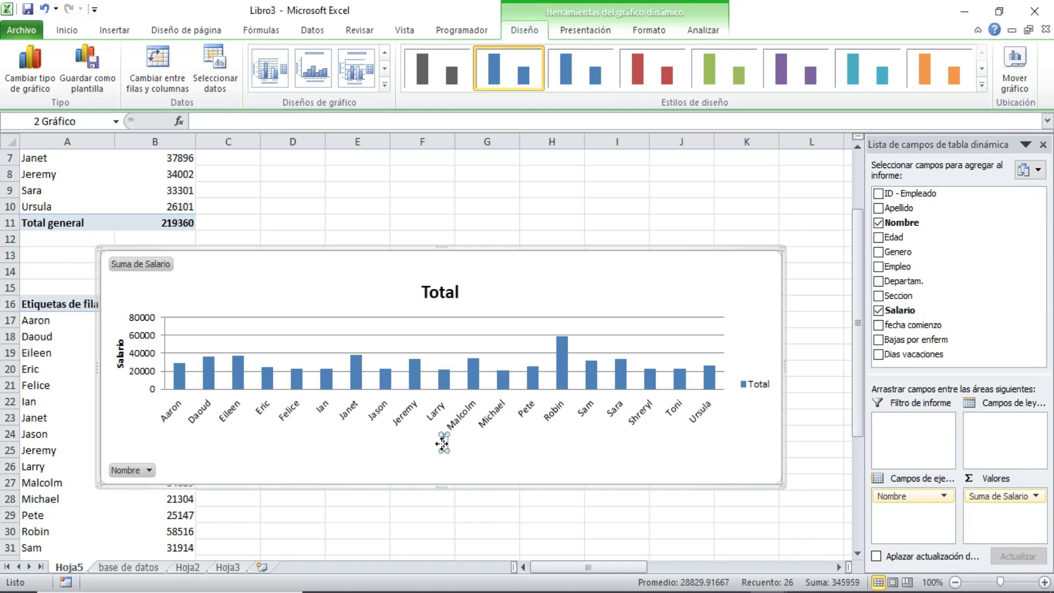
pyautogui.write('EMpleados')
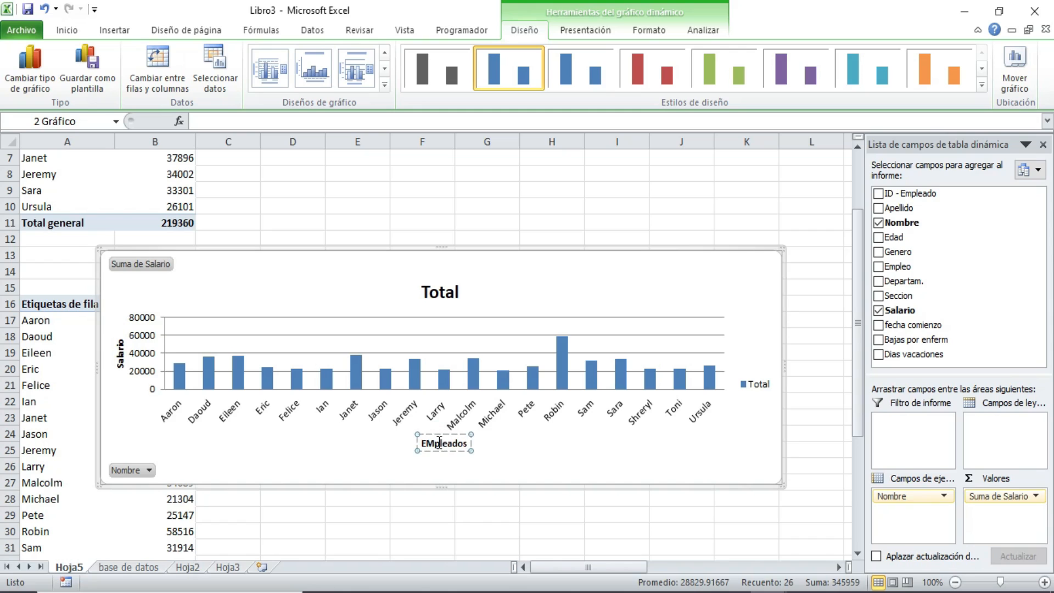
pyautogui.click(439, 444)
pyautogui.press('BackSpace')
pyautogui.write('m')
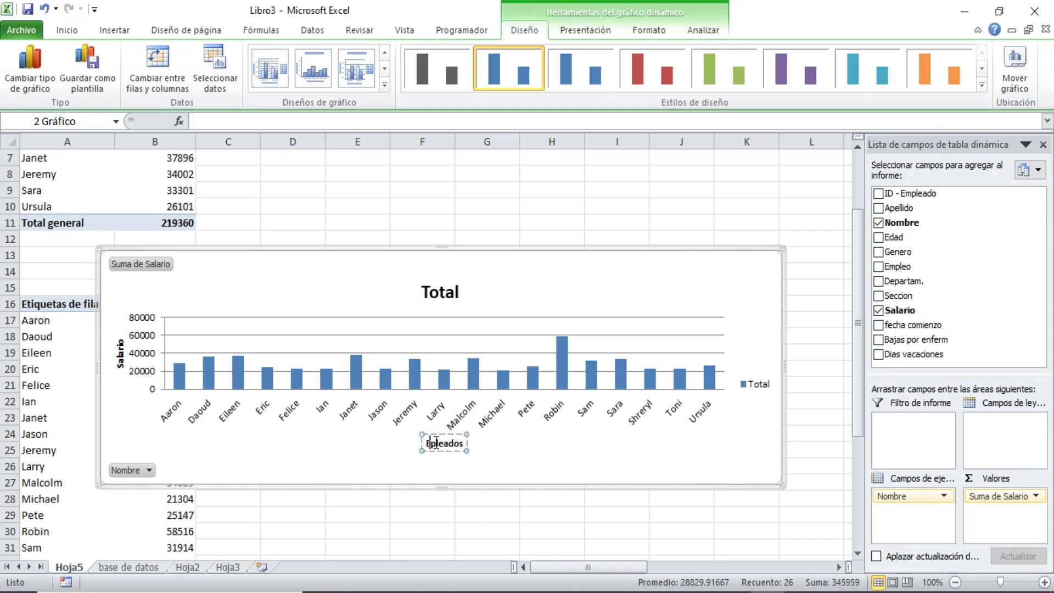
# Step: Change the chart title to Salario de empleados 2020
pyautogui.click(447, 284)
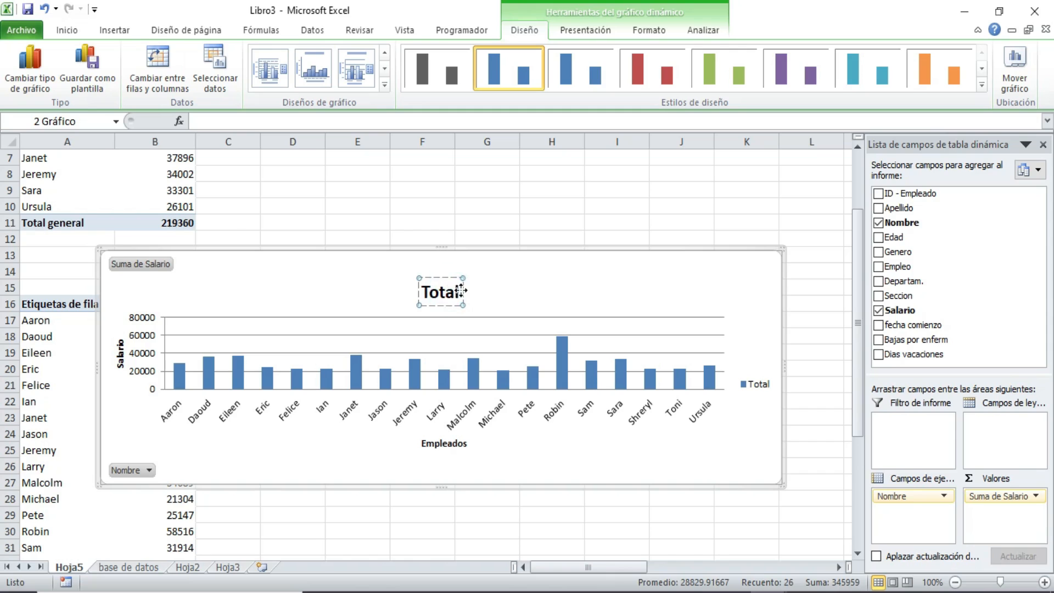
pyautogui.moveTo(460, 291); pyautogui.dragTo(423, 291)
pyautogui.write('Salario de')
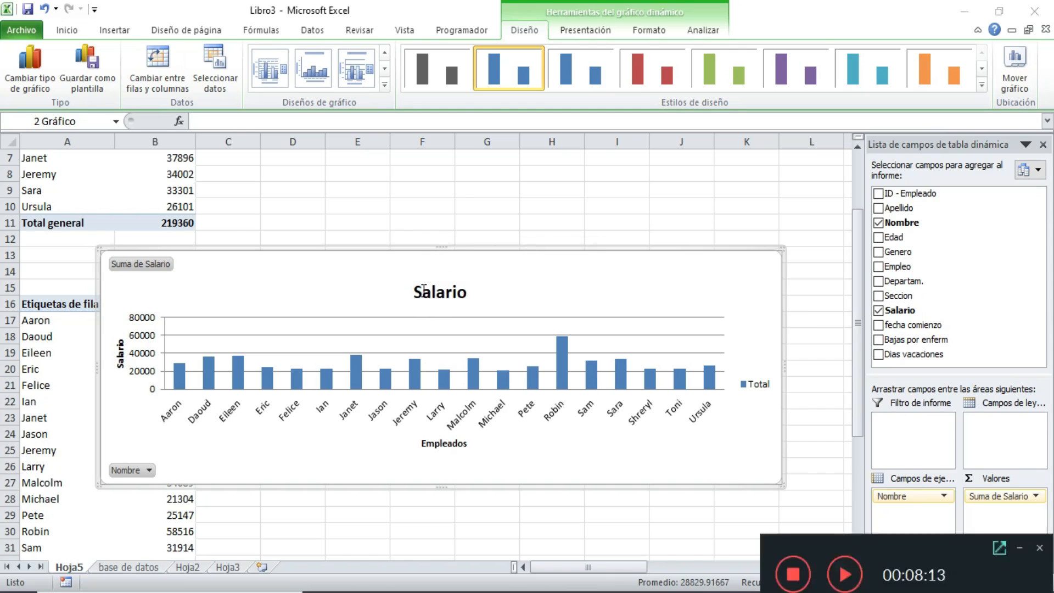
pyautogui.write(' empl')
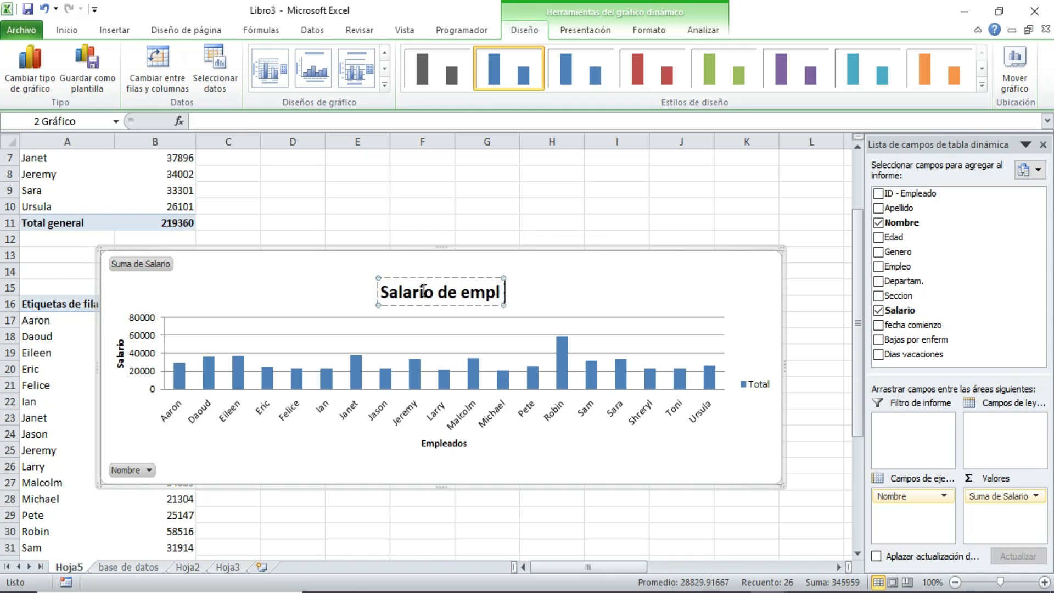
pyautogui.write('eados 2020')
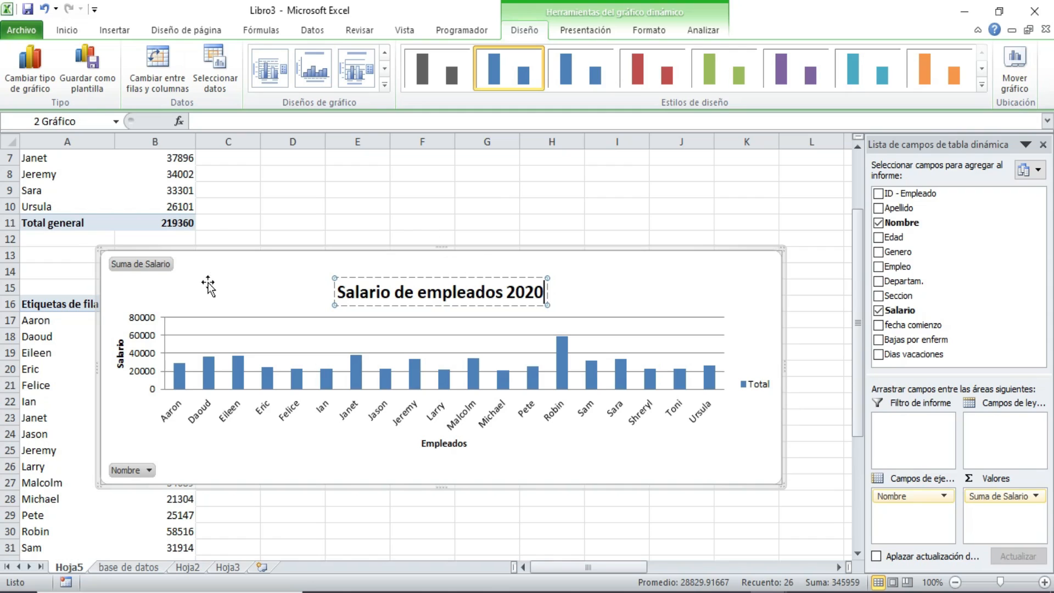
# Step: Narrow the chart to uncover the pivot table in columns A and B, and apply the blue bevelled style with black background
pyautogui.moveTo(105, 358); pyautogui.dragTo(271, 361)
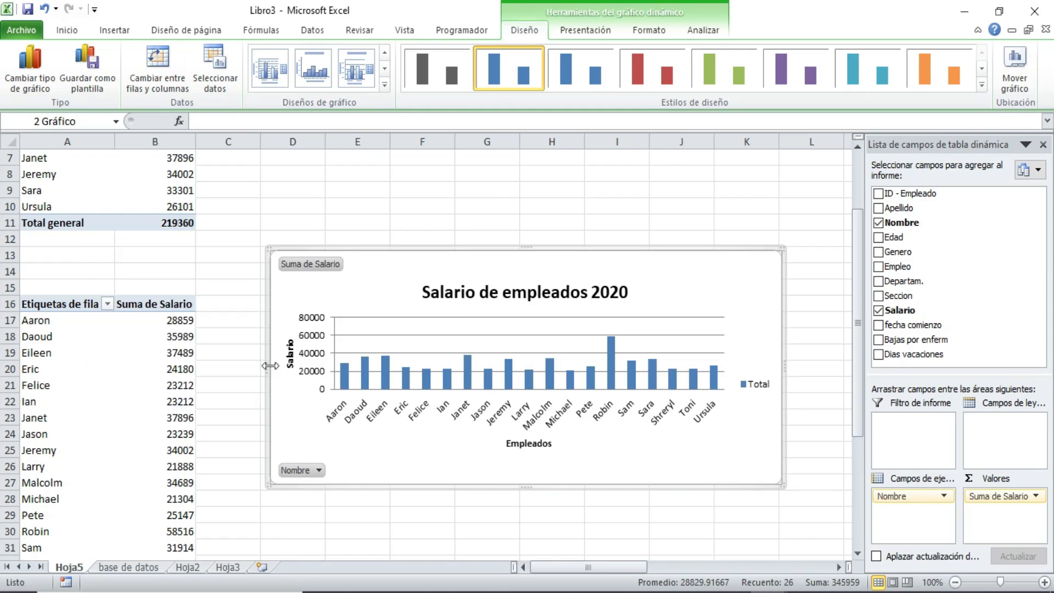
pyautogui.click(981, 85)
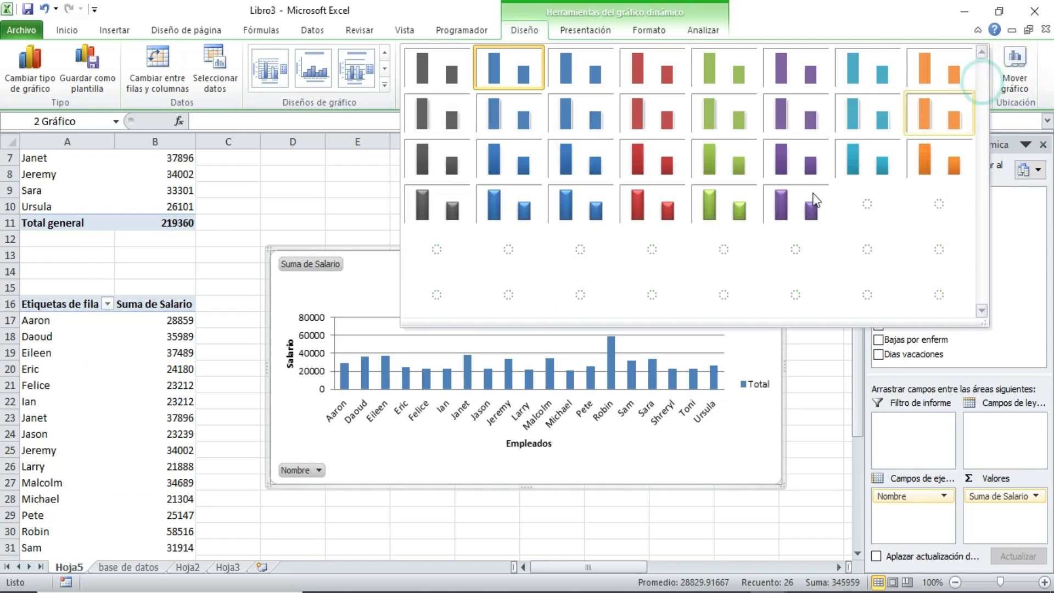
pyautogui.click(582, 285)
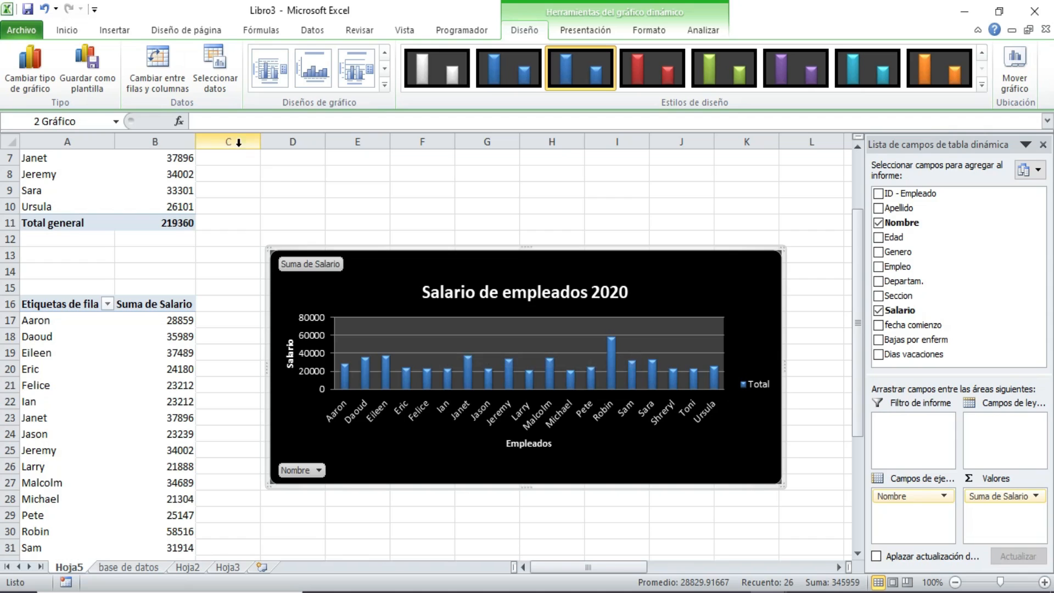
# Step: Change the pivot chart to the basic Circular type and apply the multicolour style with white slice borders
pyautogui.click(29, 65)
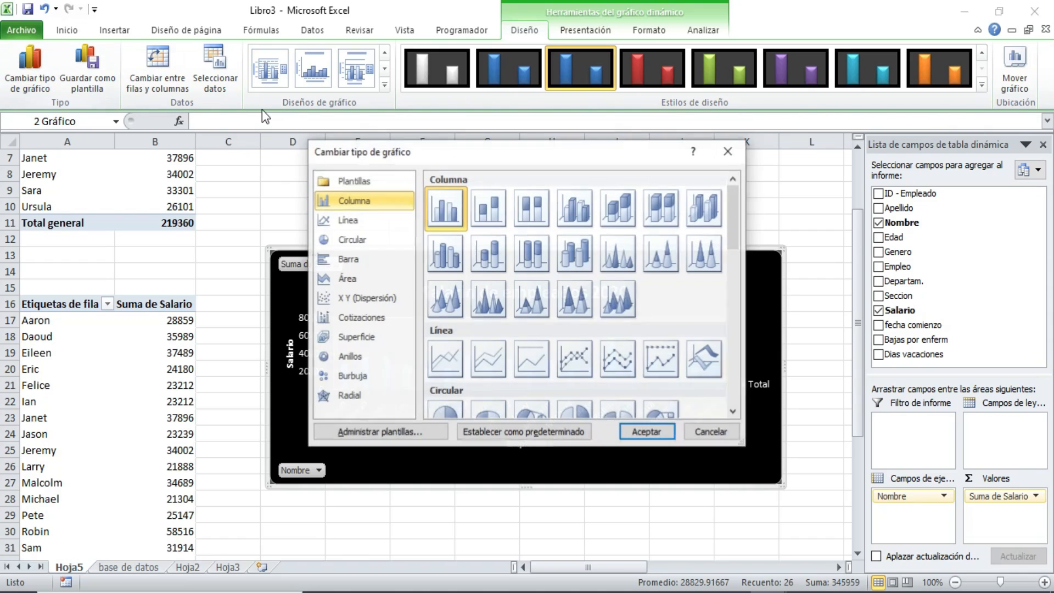
pyautogui.click(366, 240)
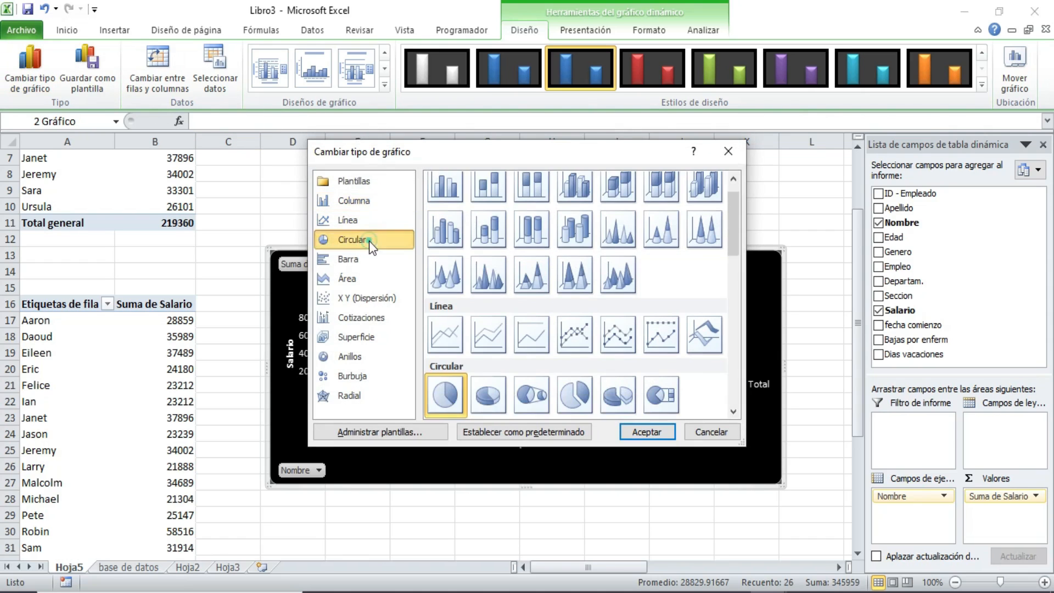
pyautogui.click(646, 431)
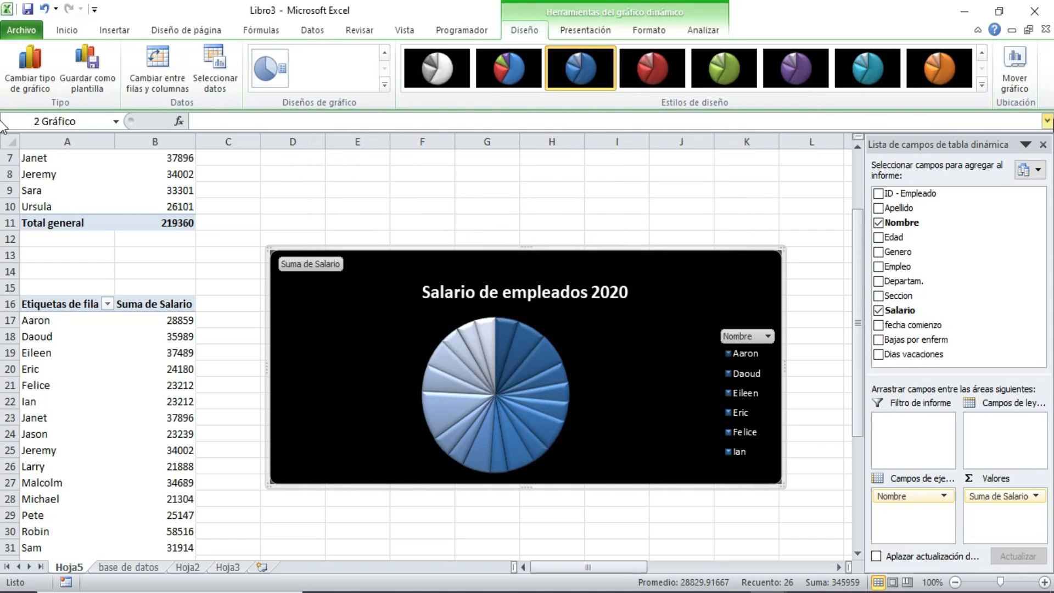
pyautogui.click(986, 87)
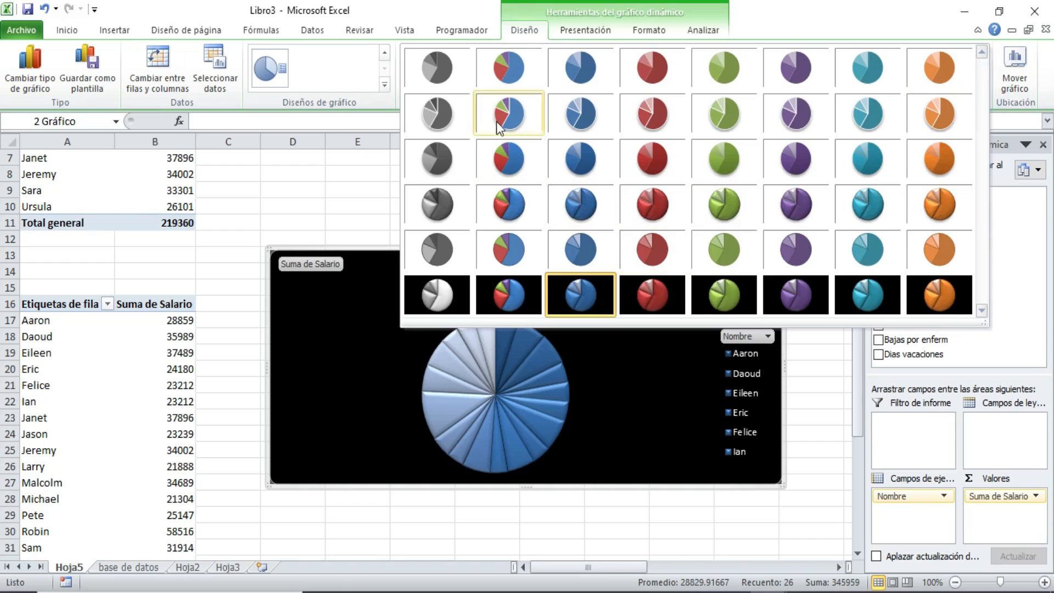
pyautogui.click(500, 110)
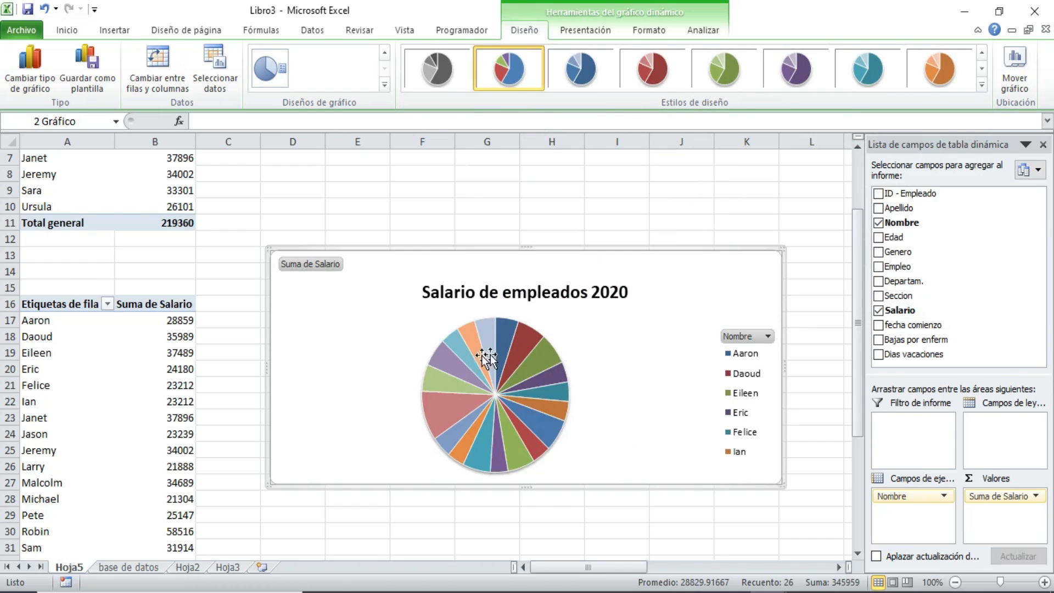
# Step: Add data labels to the pie slices and apply the layout that shows percentages with a title and legend
pyautogui.rightClick(502, 345)
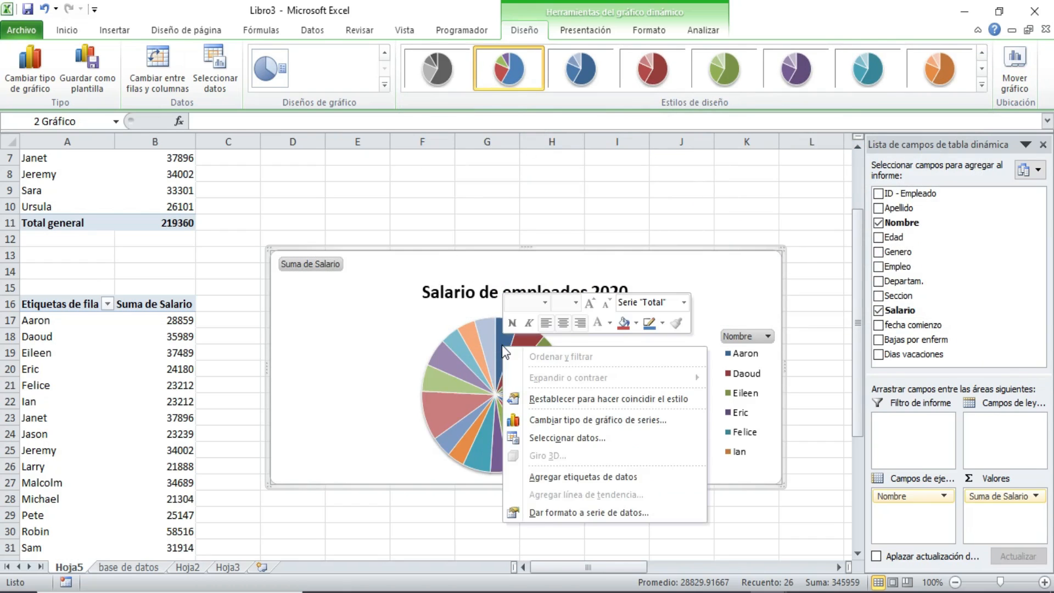
pyautogui.click(540, 476)
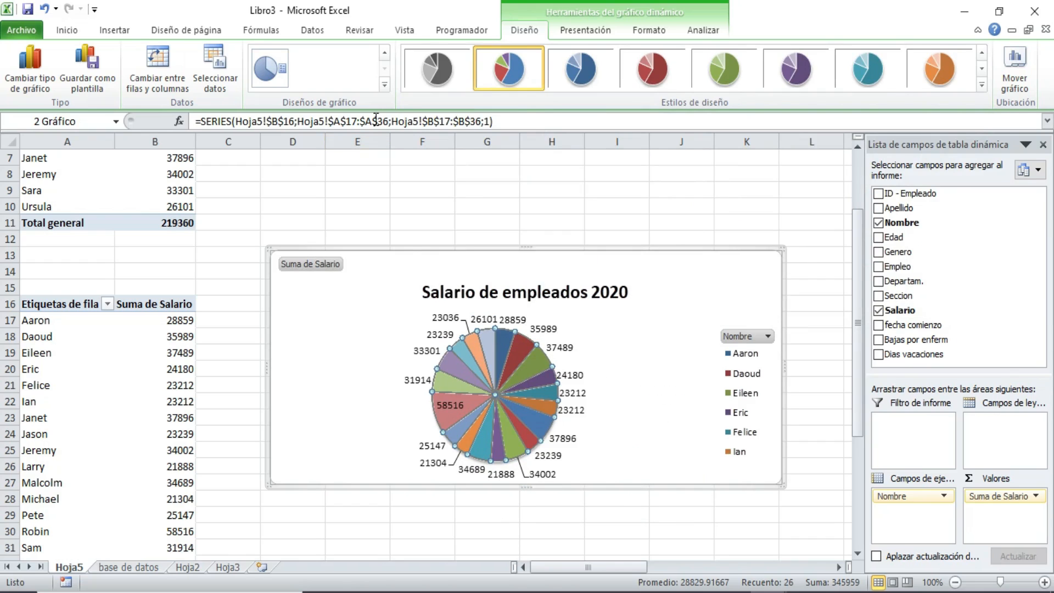
pyautogui.click(384, 85)
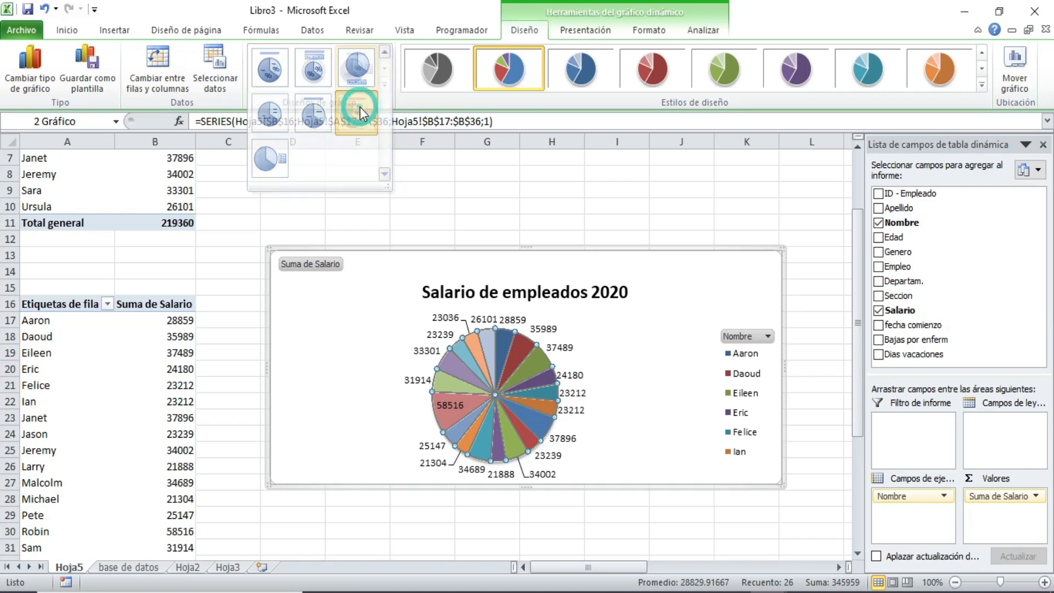
pyautogui.click(360, 108)
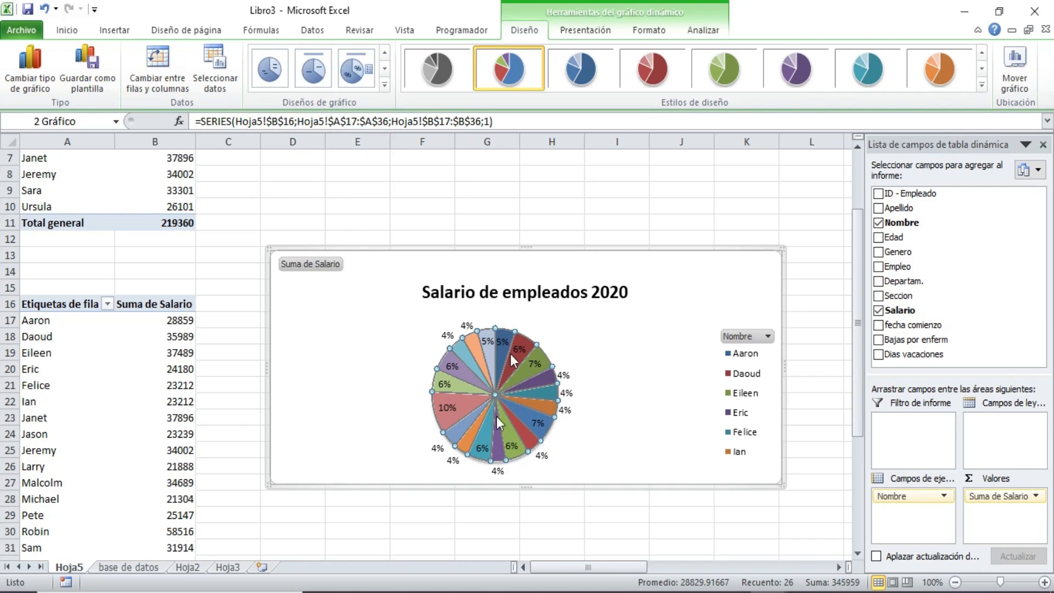
# Step: Extend the pie chart's height downward and inspect its largest slice and the employee legend
pyautogui.moveTo(529, 486); pyautogui.dragTo(526, 575)
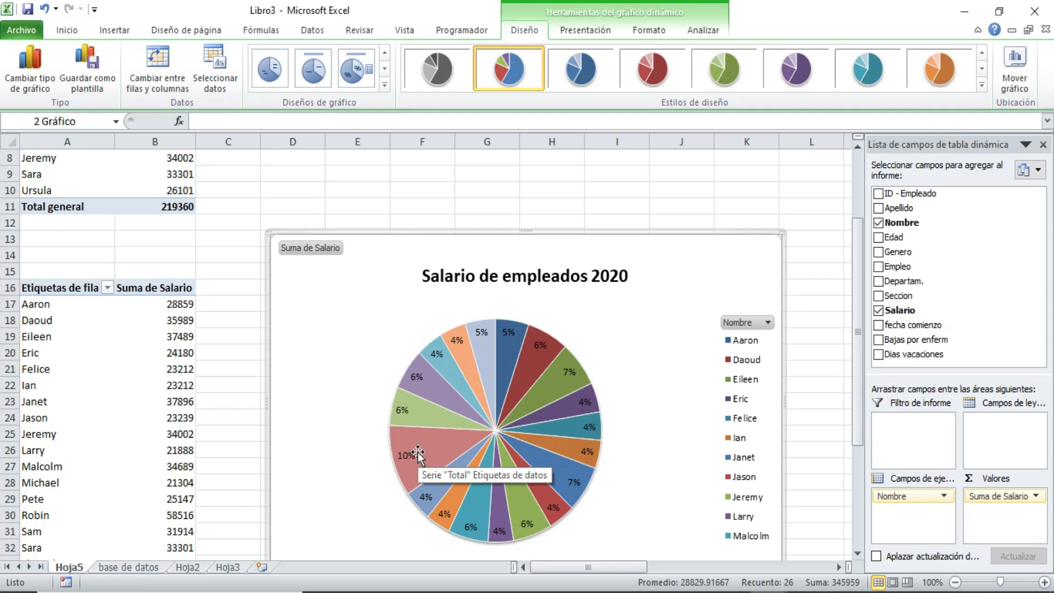
pyautogui.moveTo(434, 445)
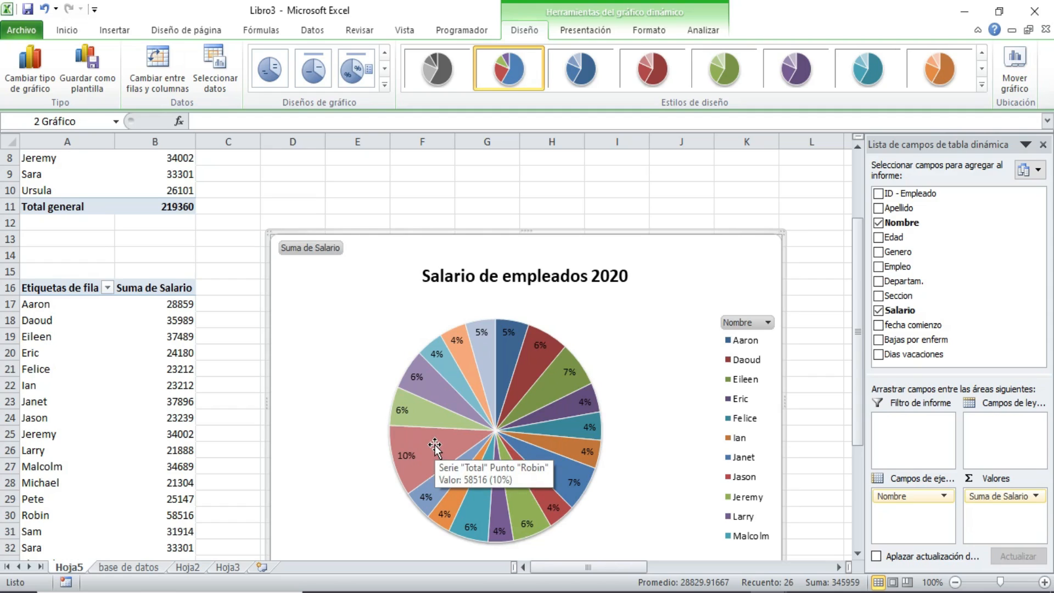
pyautogui.click(745, 481)
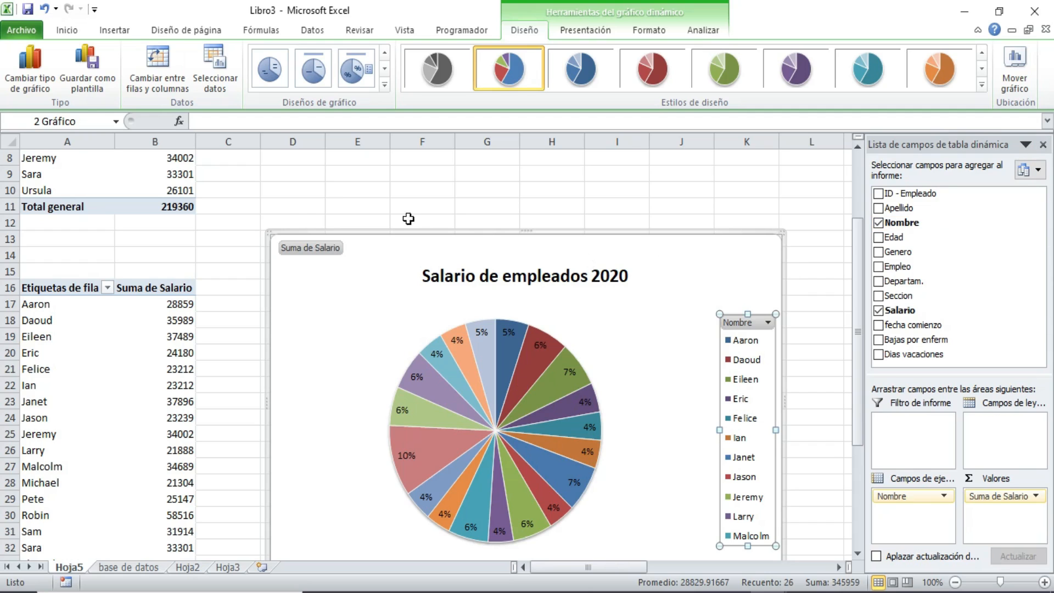
# Step: Review the department-filtered pivot table of salary by employee in Hoja5 A1:B11
pyautogui.click(69, 163)
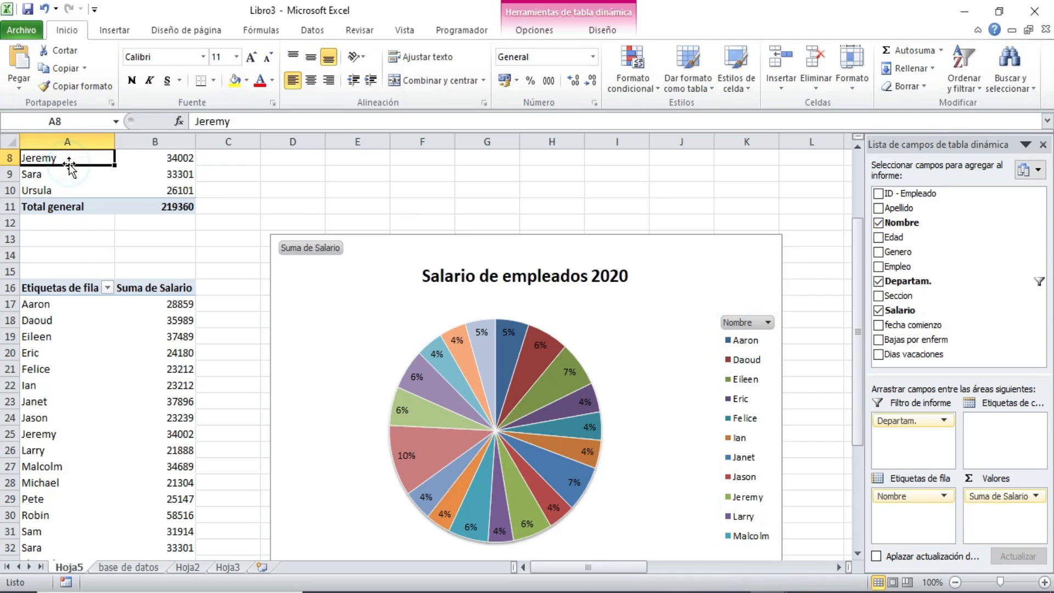
pyautogui.press('Up')
pyautogui.press('Up')
pyautogui.press('Up')
pyautogui.press('Up')
pyautogui.press('Up')
pyautogui.scroll(1, 68, 163)
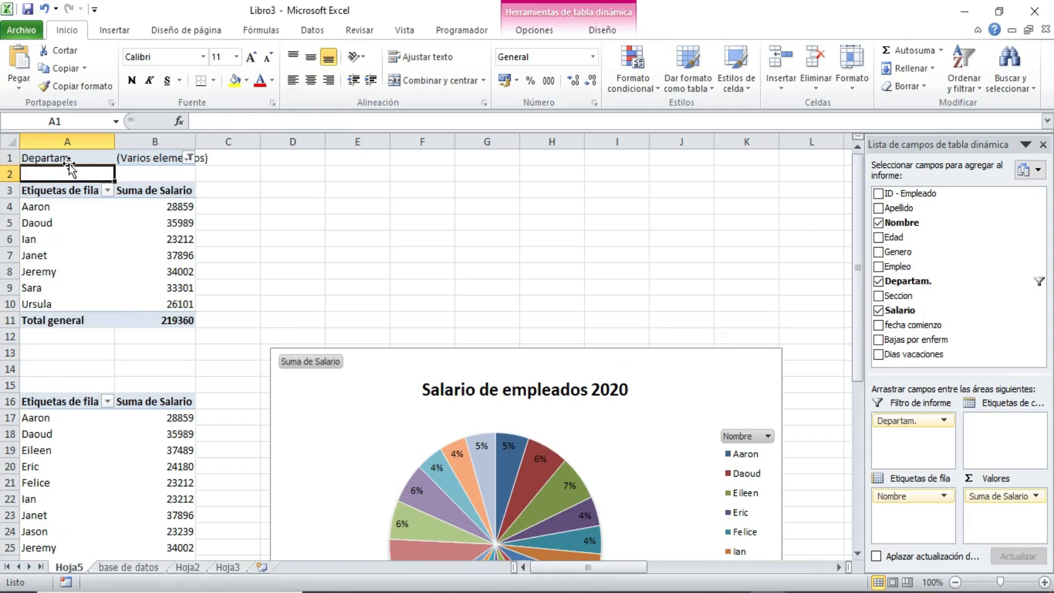
pyautogui.press('Down')
pyautogui.press('Down')
pyautogui.press('Down')
pyautogui.press('Down')
pyautogui.press('Down')
pyautogui.press('Down')
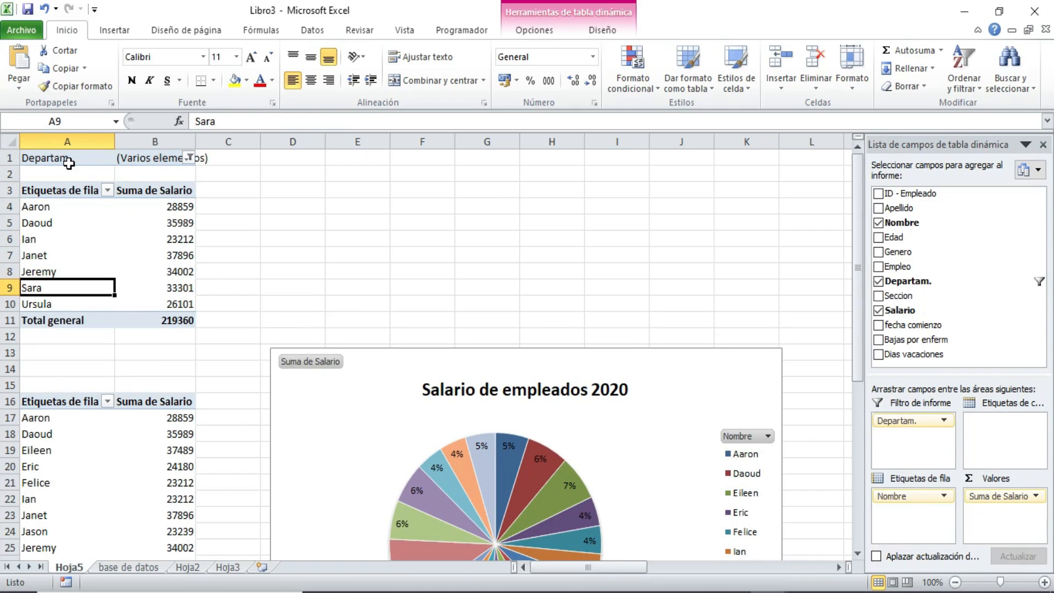